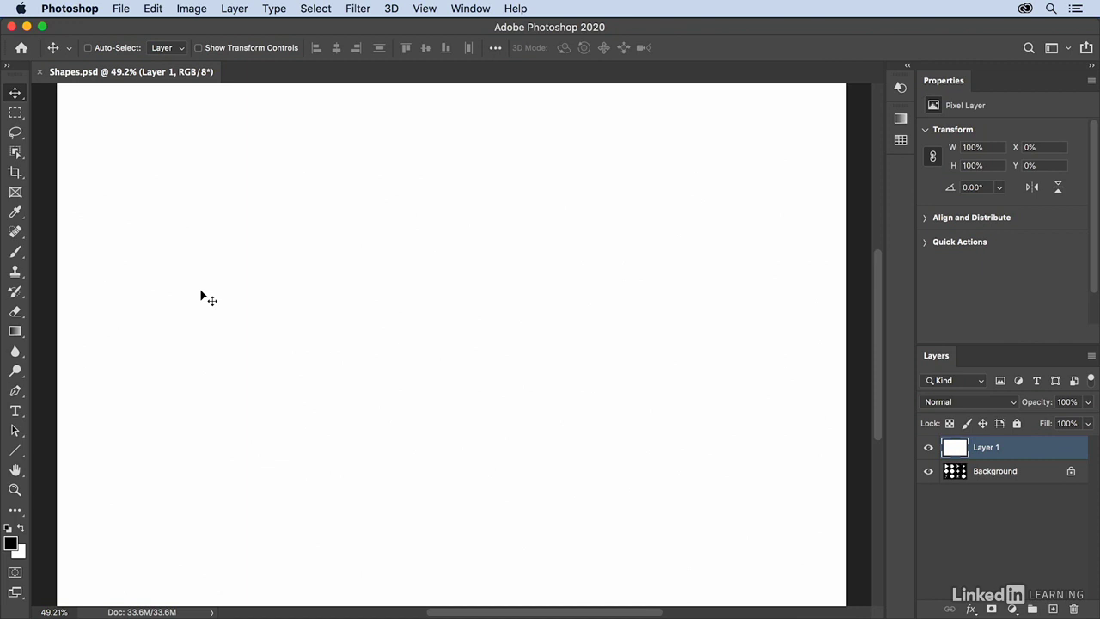
Activate the Rectangle tool, reset it to its default settings and keep its drawing mode on Shape
key("u")
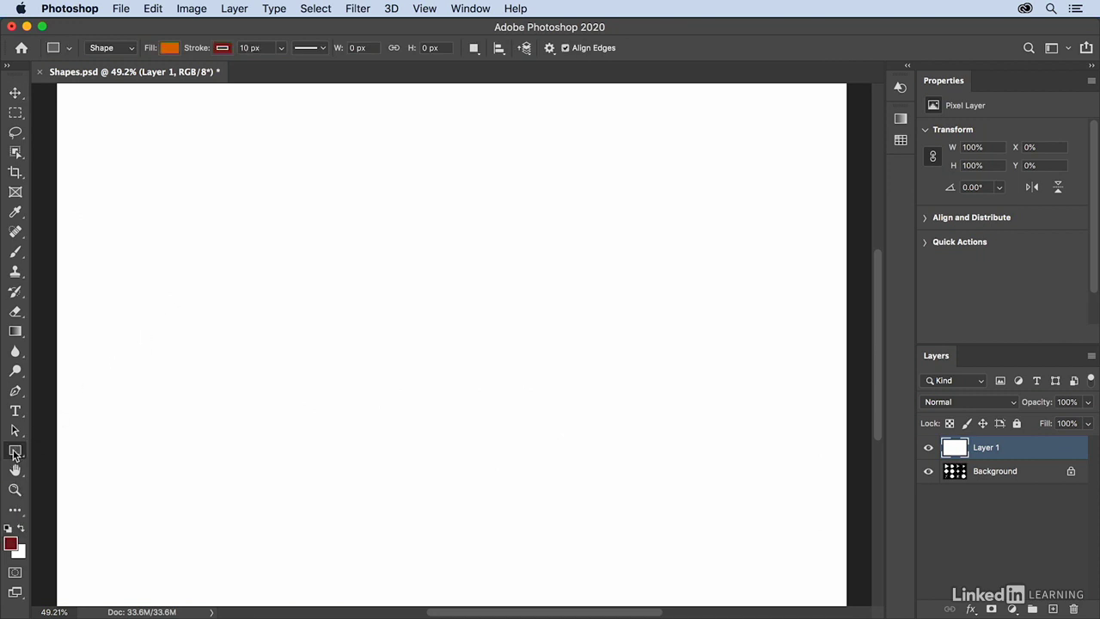
left_click(14, 451)
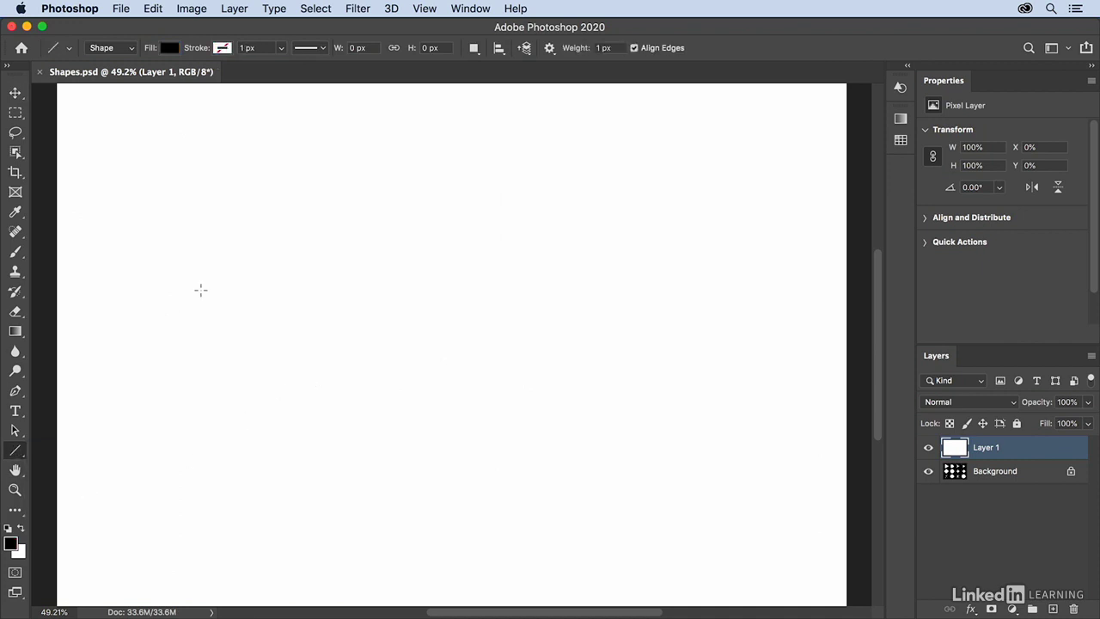
key("shift+u")
key("shift+u")
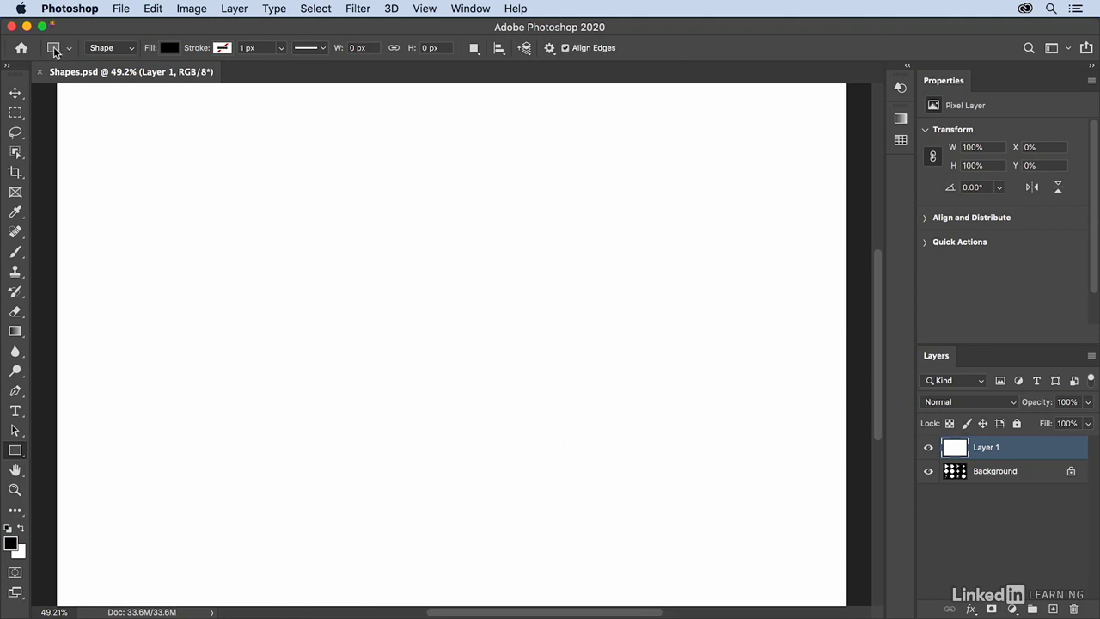
right_click(53, 47)
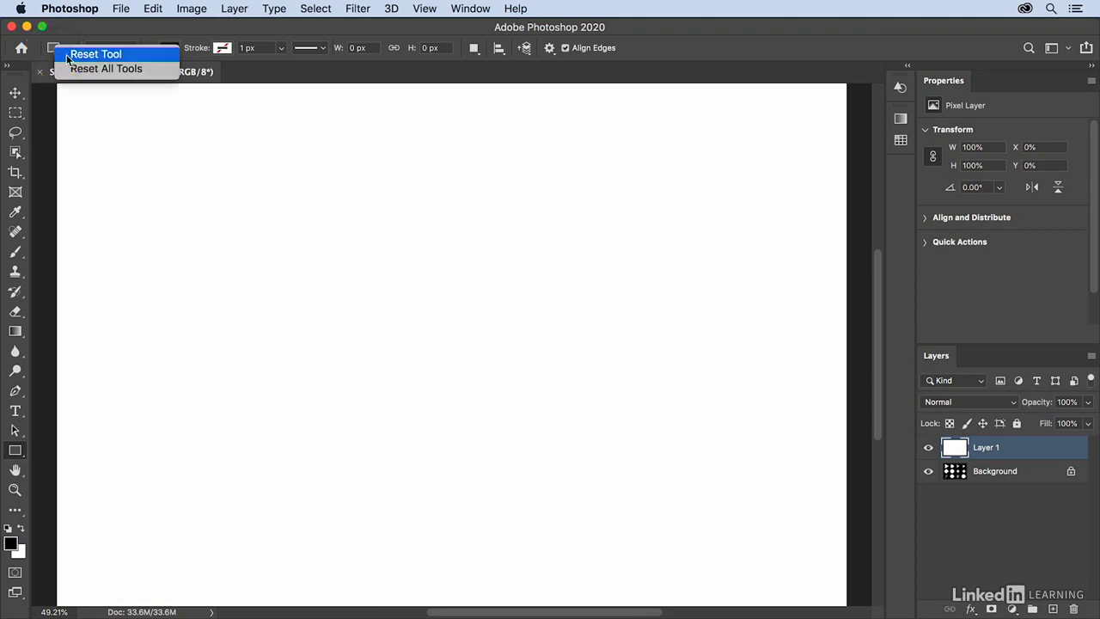
left_click(67, 55)
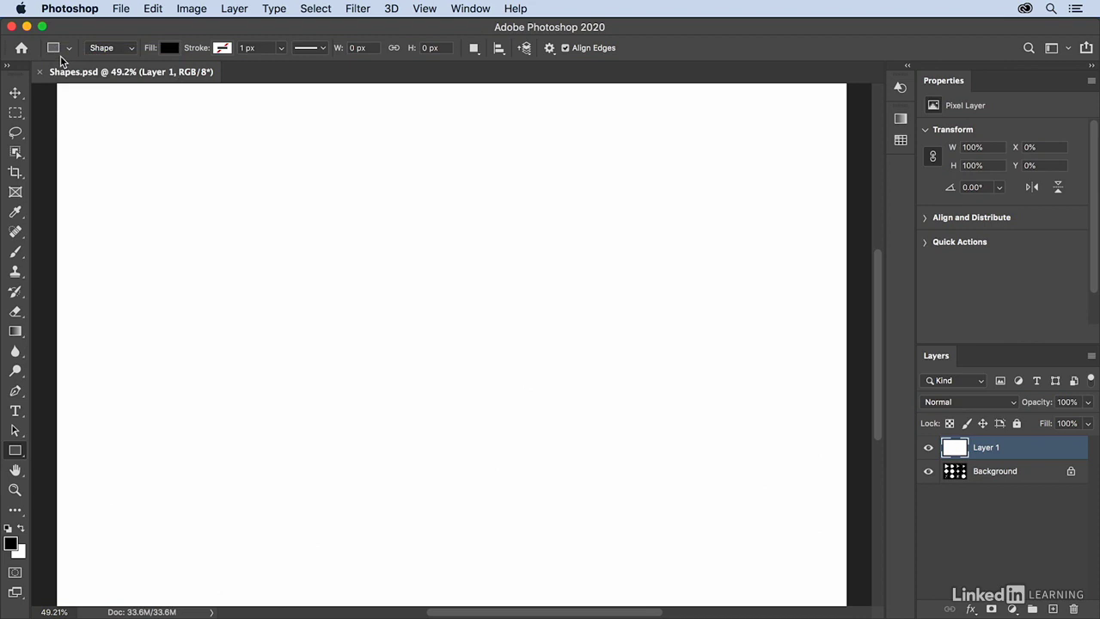
left_click(129, 49)
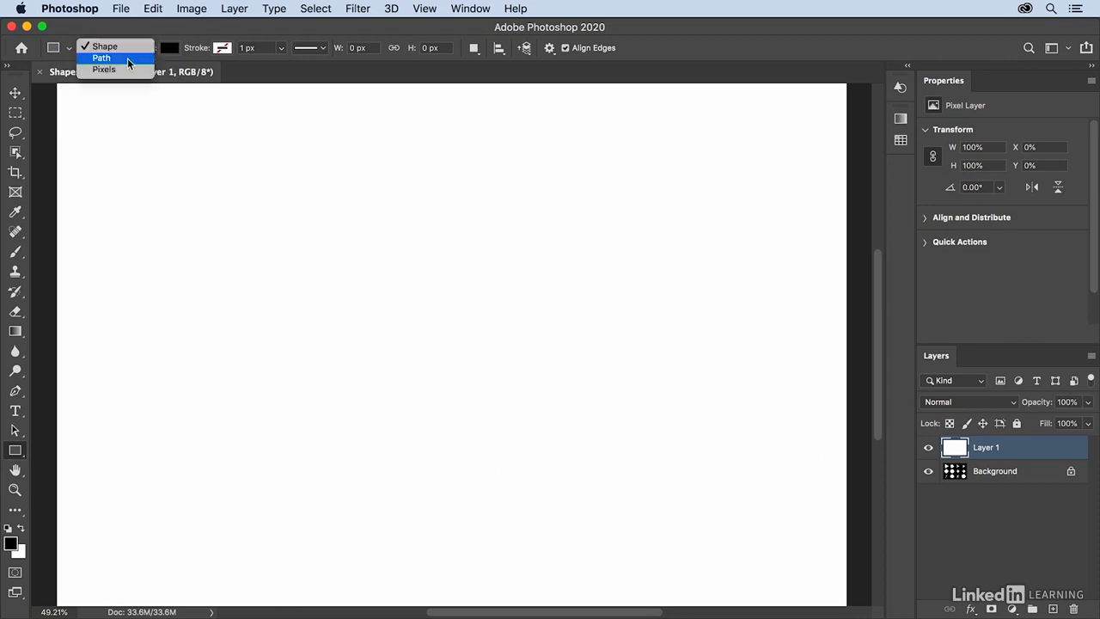
left_click(130, 46)
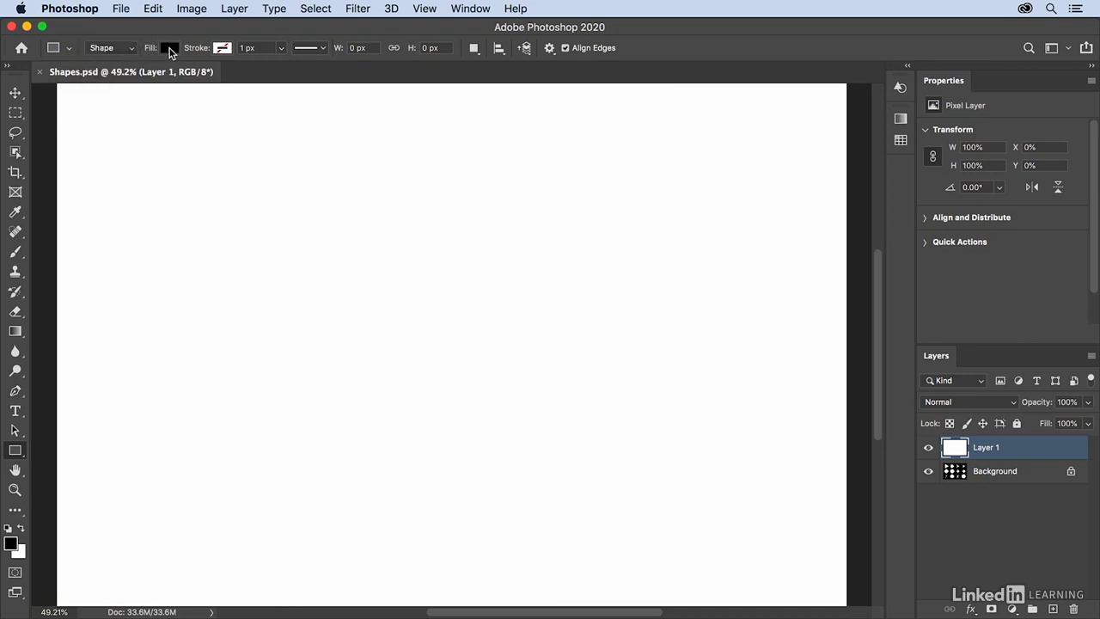
Set the shape fill to the recently used orange, look at the gradient and pattern fill types, and return to solid color
left_click(169, 48)
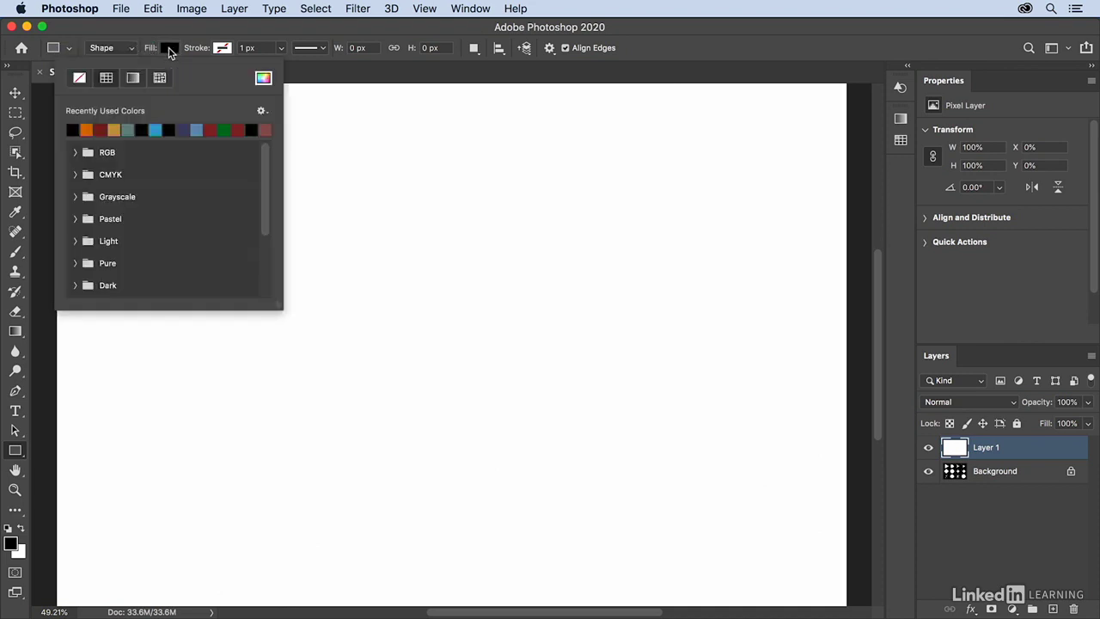
left_click(87, 129)
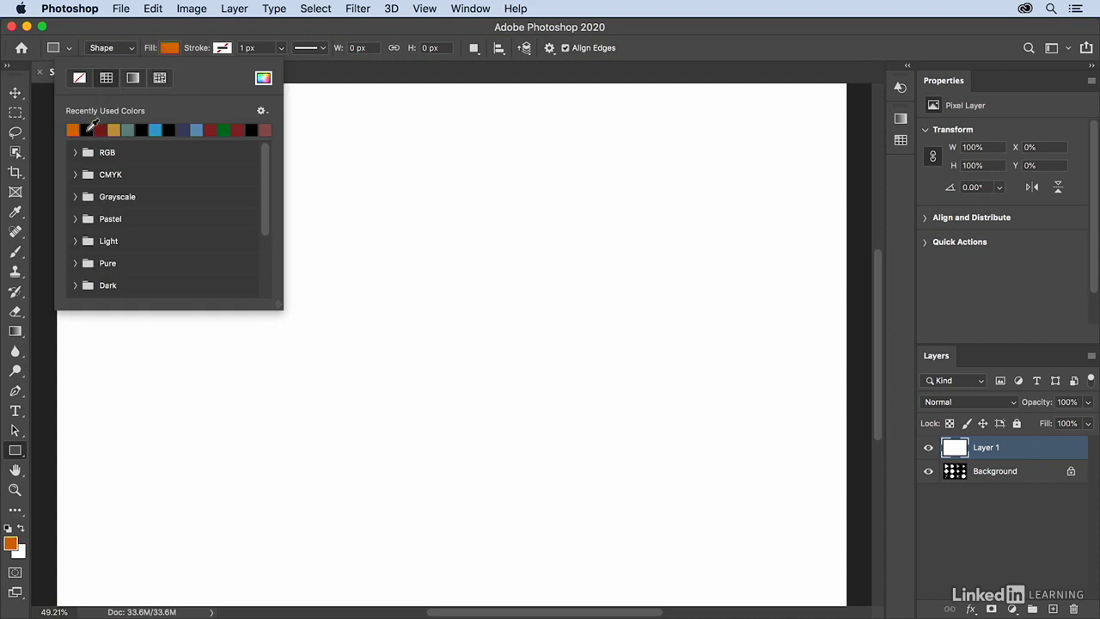
left_click(132, 77)
left_click(158, 79)
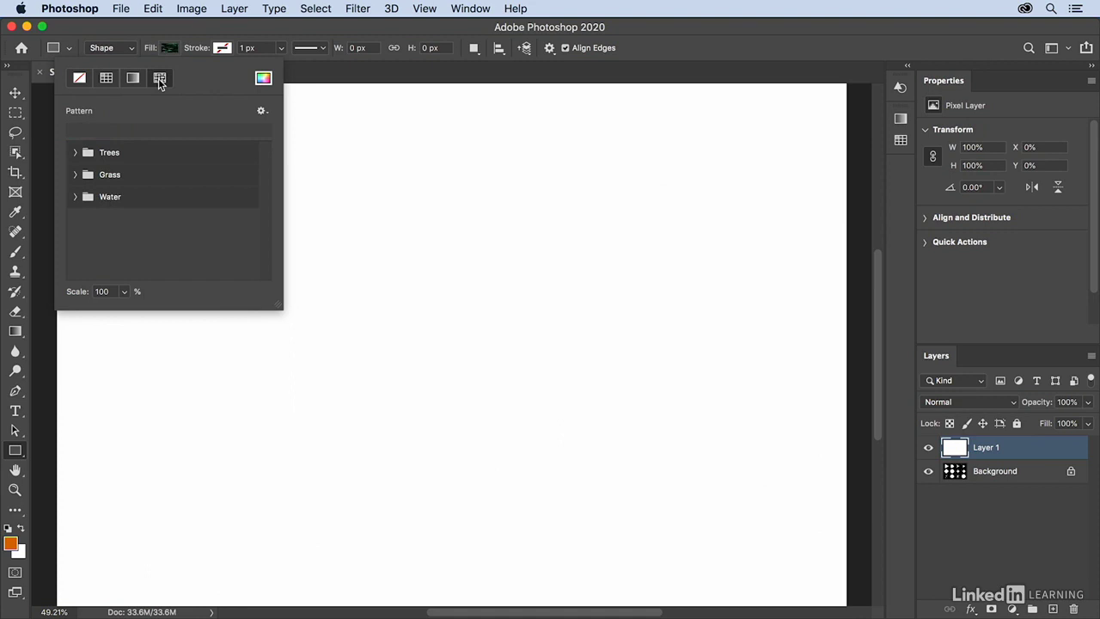
left_click(107, 78)
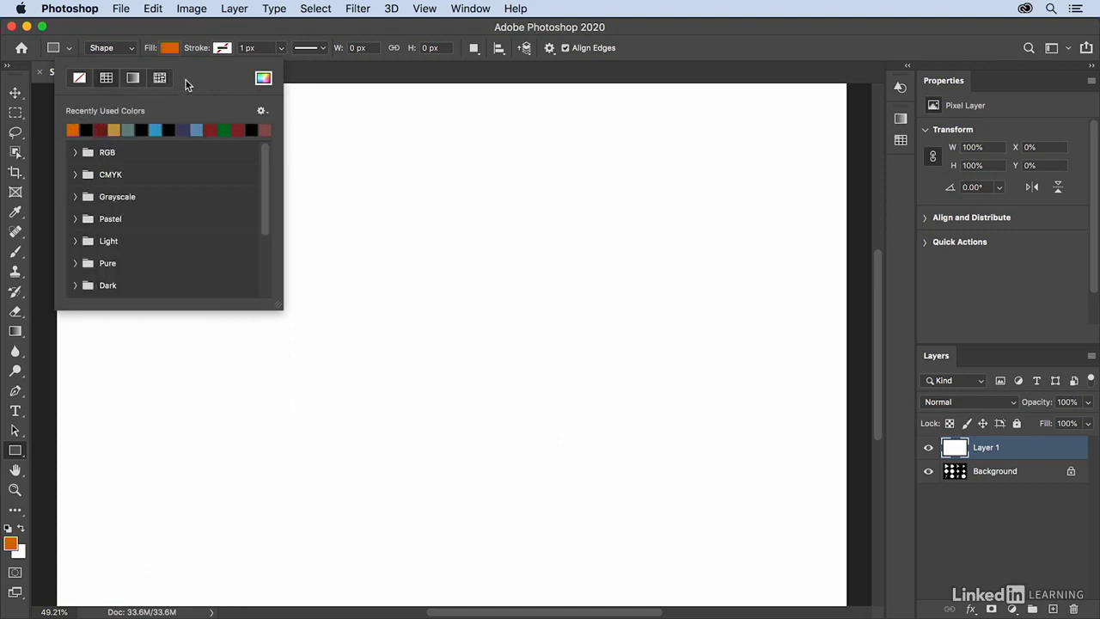
Set the shape stroke to the recently used dark red, viewing the gradient and pattern types before returning to solid color
left_click(221, 49)
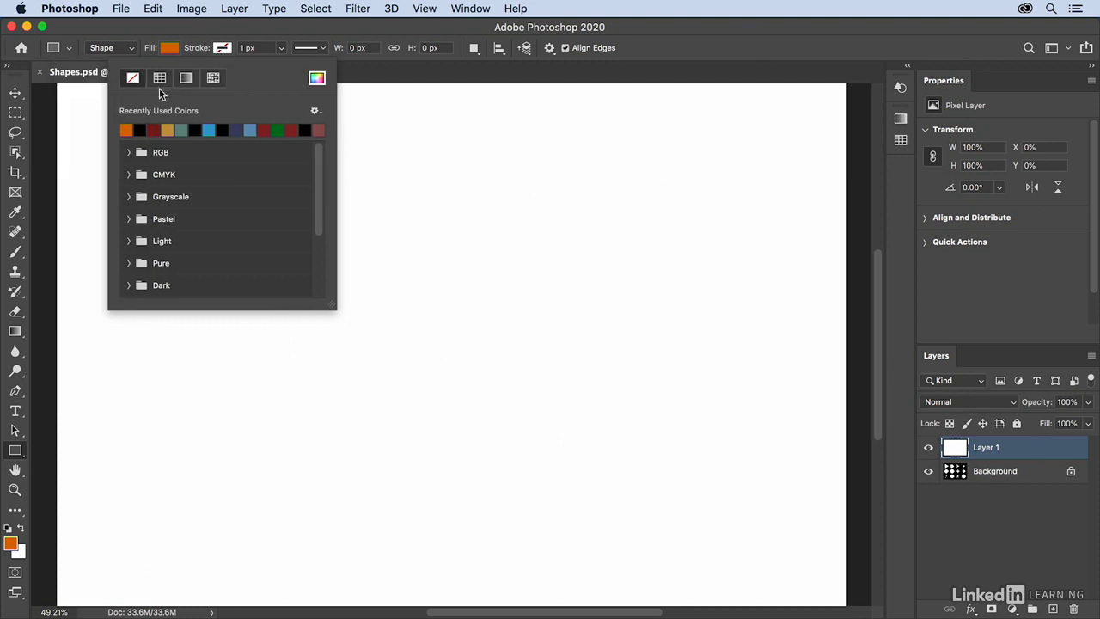
left_click(155, 130)
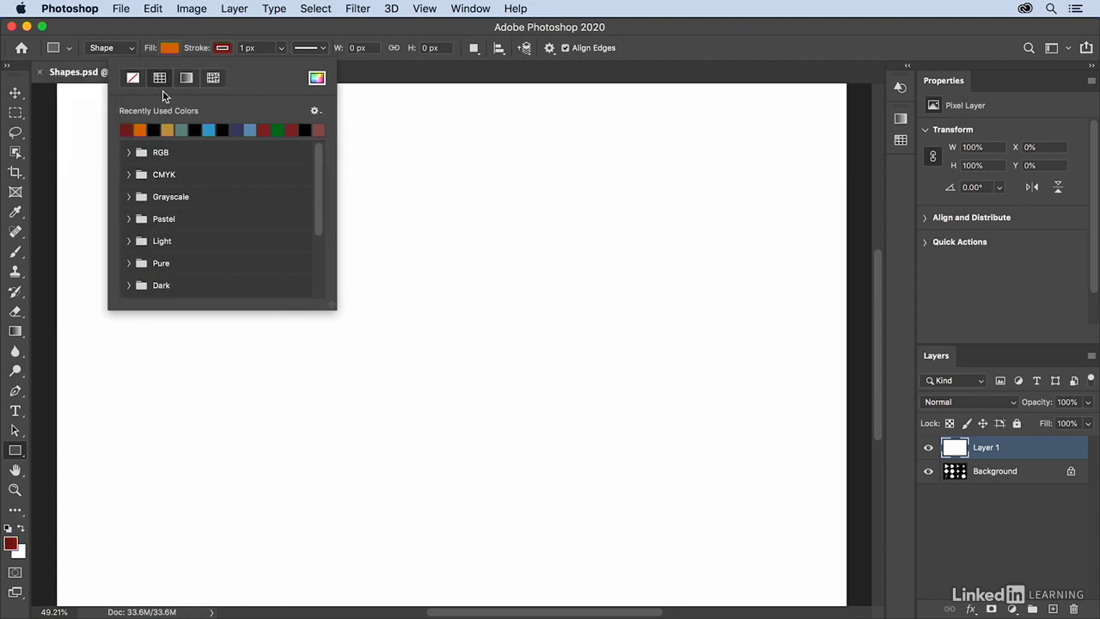
left_click(187, 77)
left_click(213, 77)
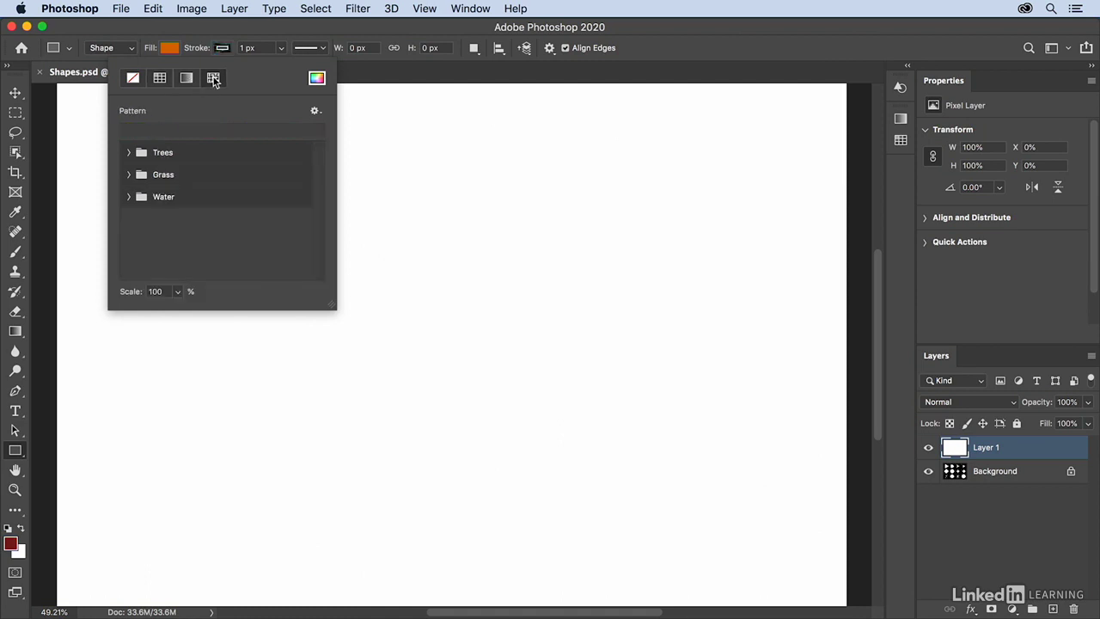
left_click(160, 78)
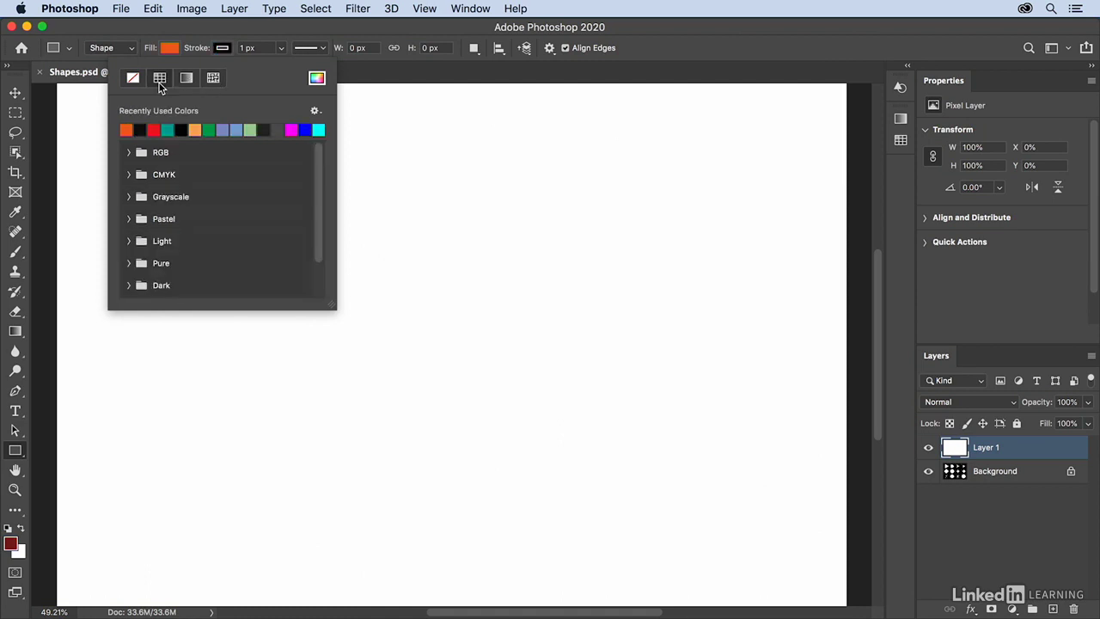
left_click(152, 129)
Set the stroke width to 10 px and review the stroke options, keeping the solid line style
left_click_drag(257, 48, 241, 49)
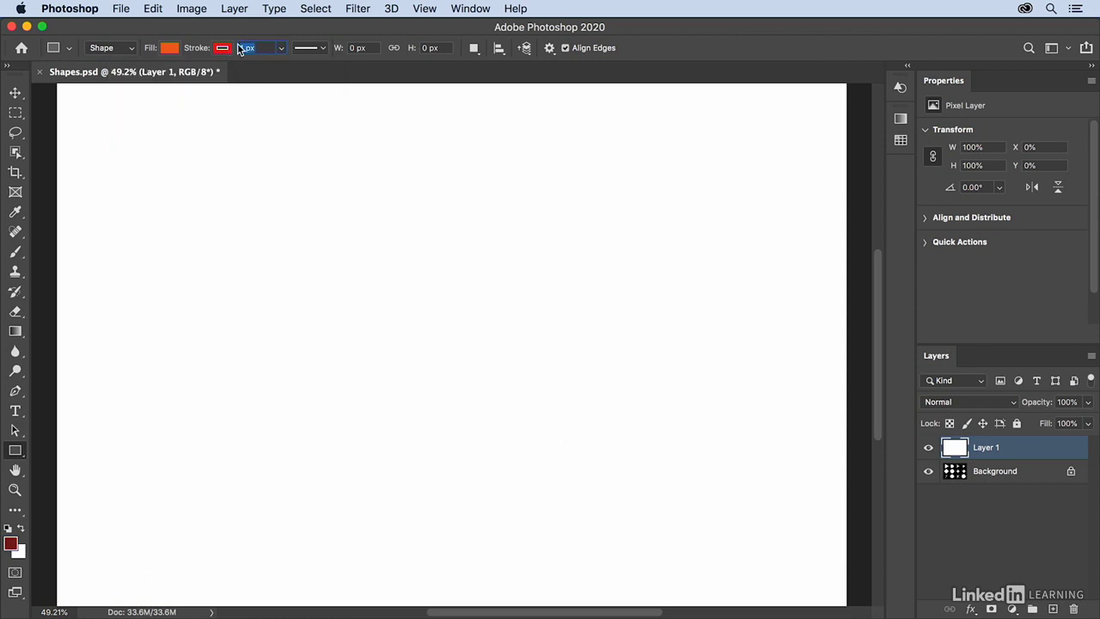
type("10")
key("Tab")
left_click(302, 50)
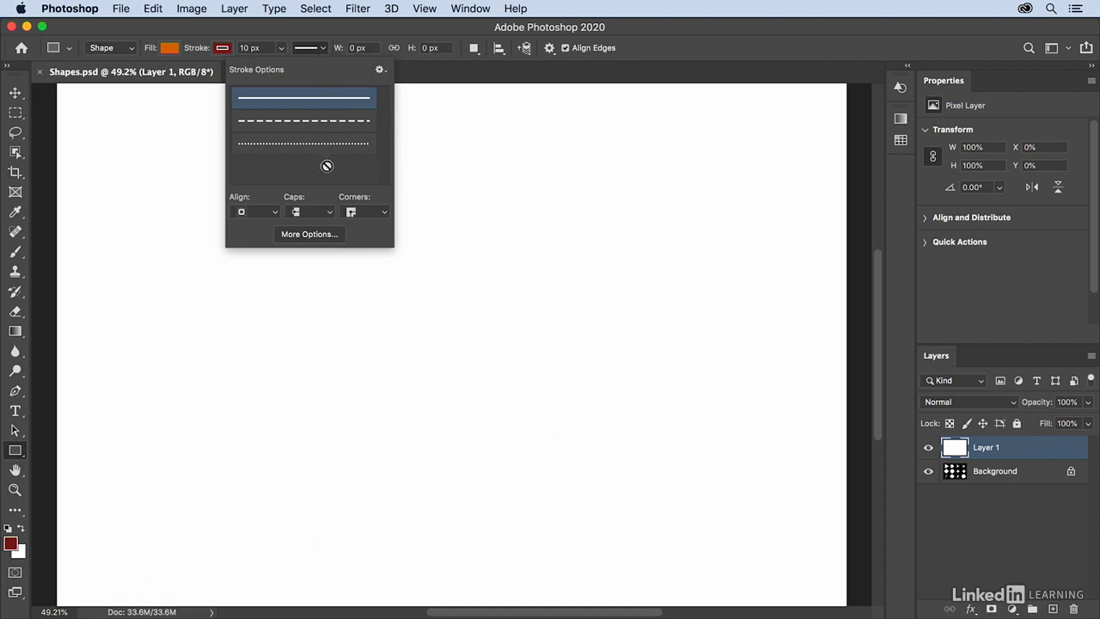
left_click(337, 37)
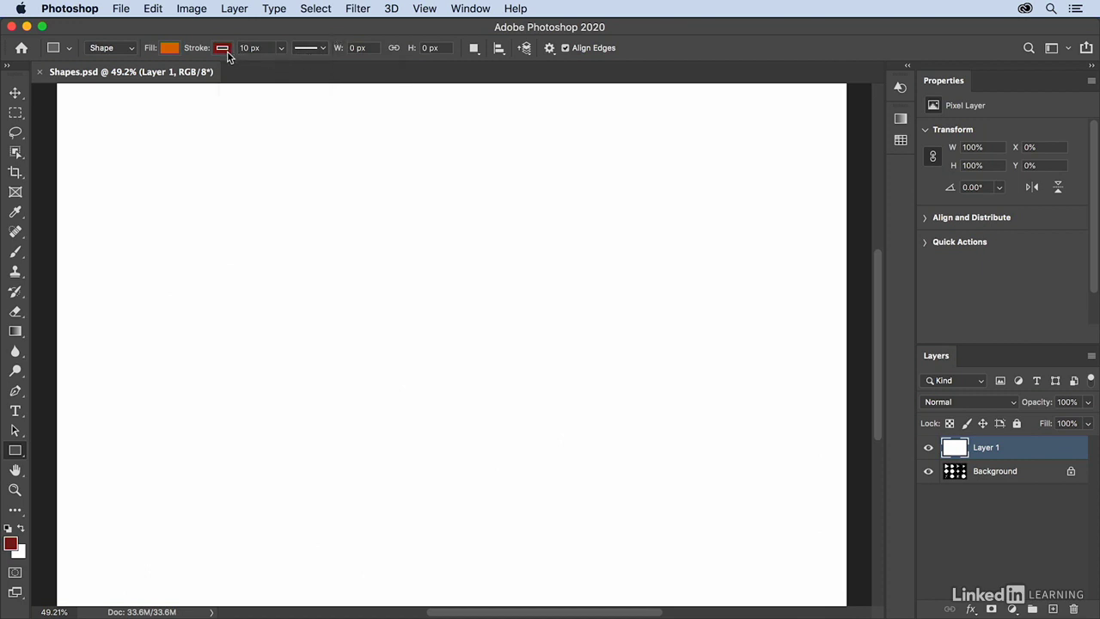
Draw two rectangles of about 860 x 1124 px and 501 x 1595 px, and add an exact 500 x 500 px square beside them
left_click_drag(119, 153, 270, 349)
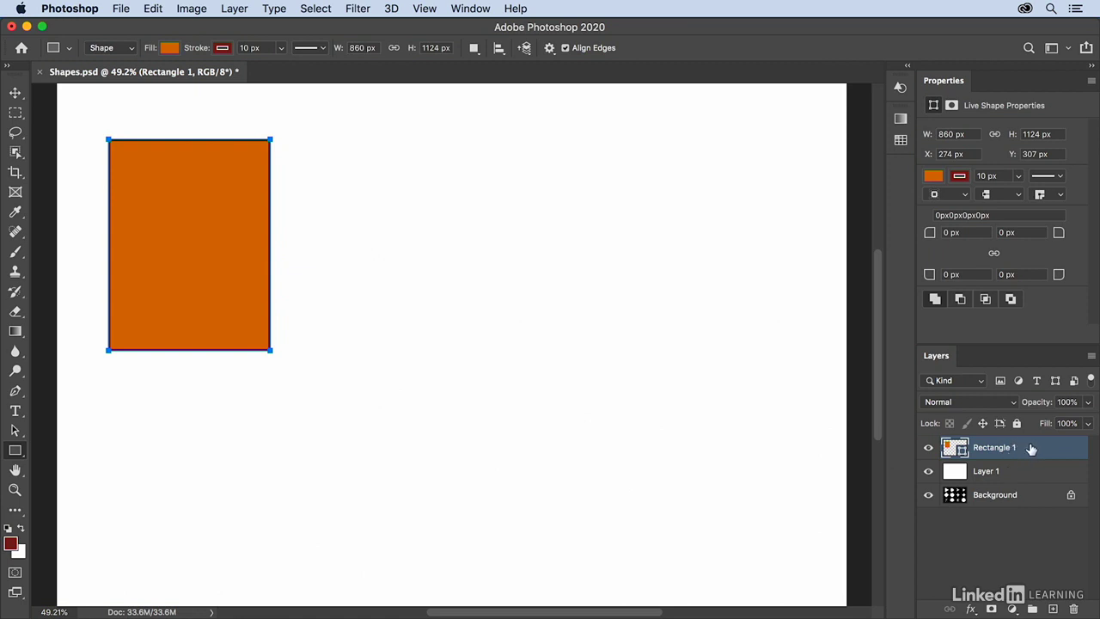
left_click_drag(313, 199, 407, 497)
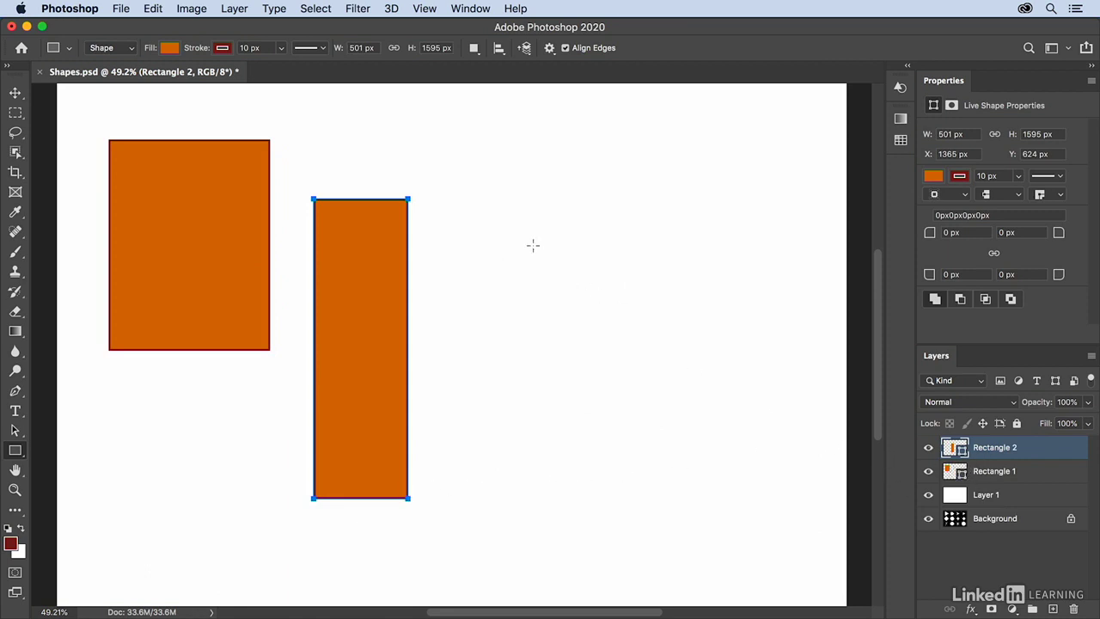
left_click(501, 192)
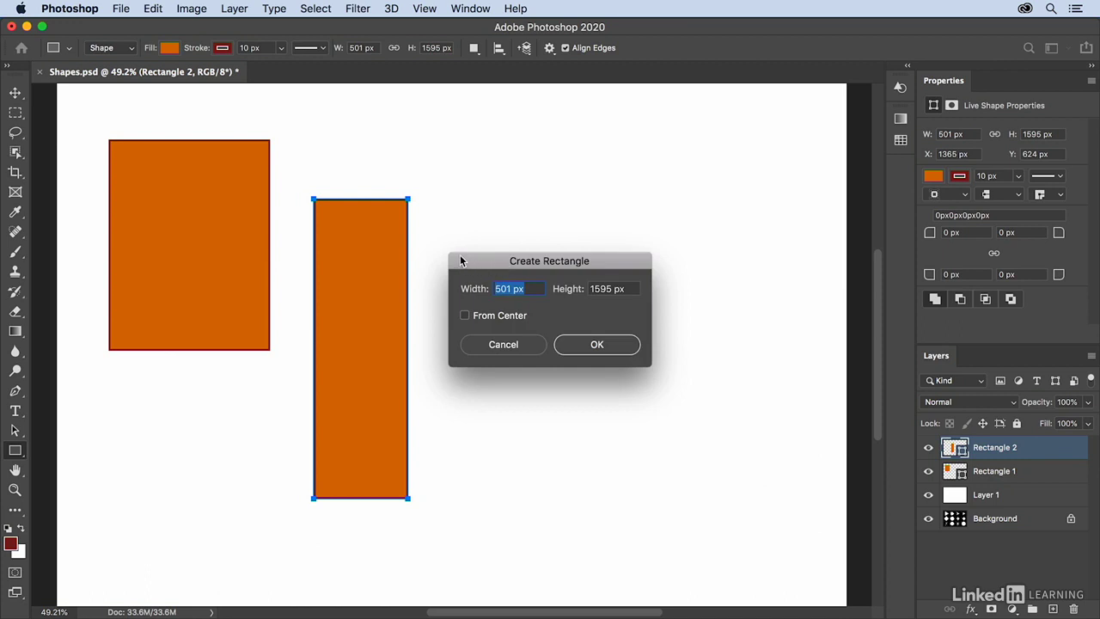
type("500")
key("Tab")
type("500")
key("Return")
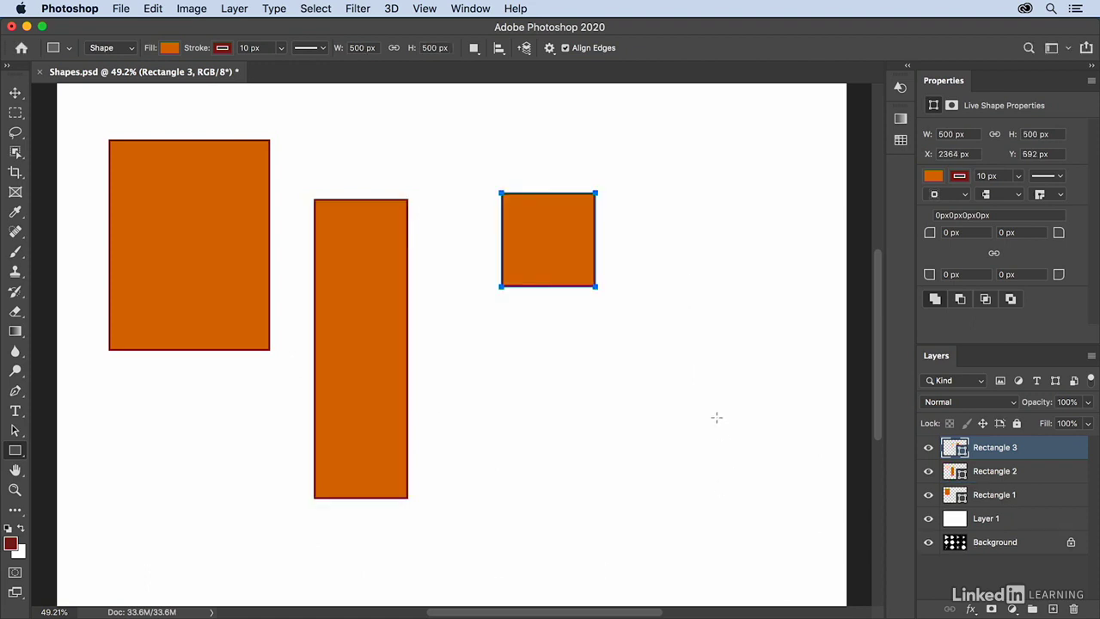
Draw a fourth rectangle of about 736 x 757 px below the square, with 200 px corner radii except 0 px at its upper-left corner
left_click_drag(713, 410, 619, 498)
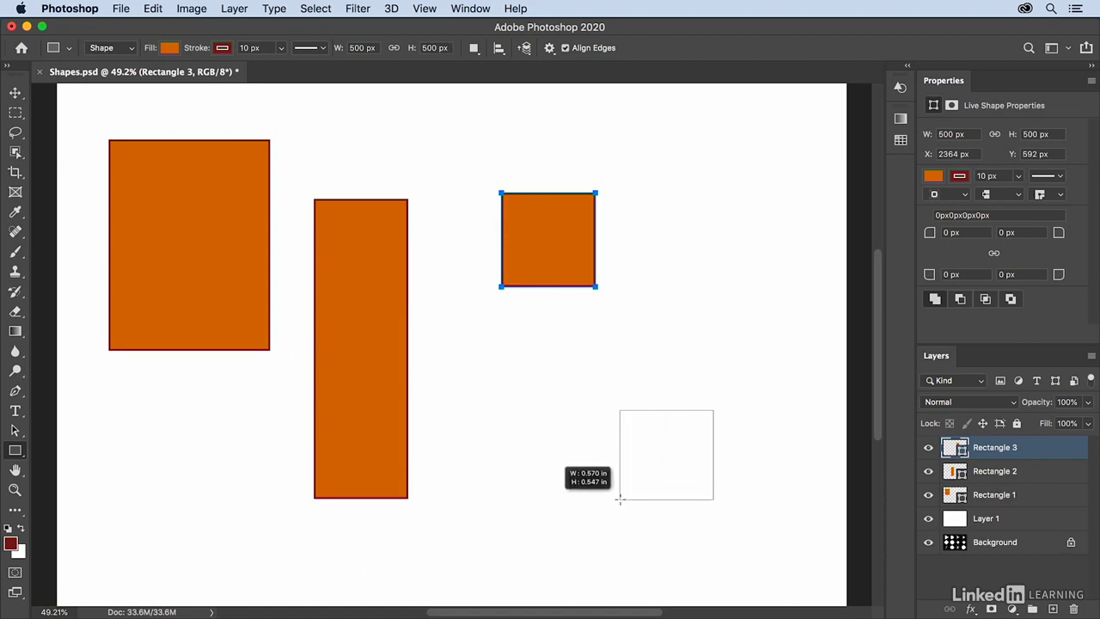
key("Escape")
left_click_drag(484, 375, 728, 543)
left_click_drag(482, 346, 674, 499)
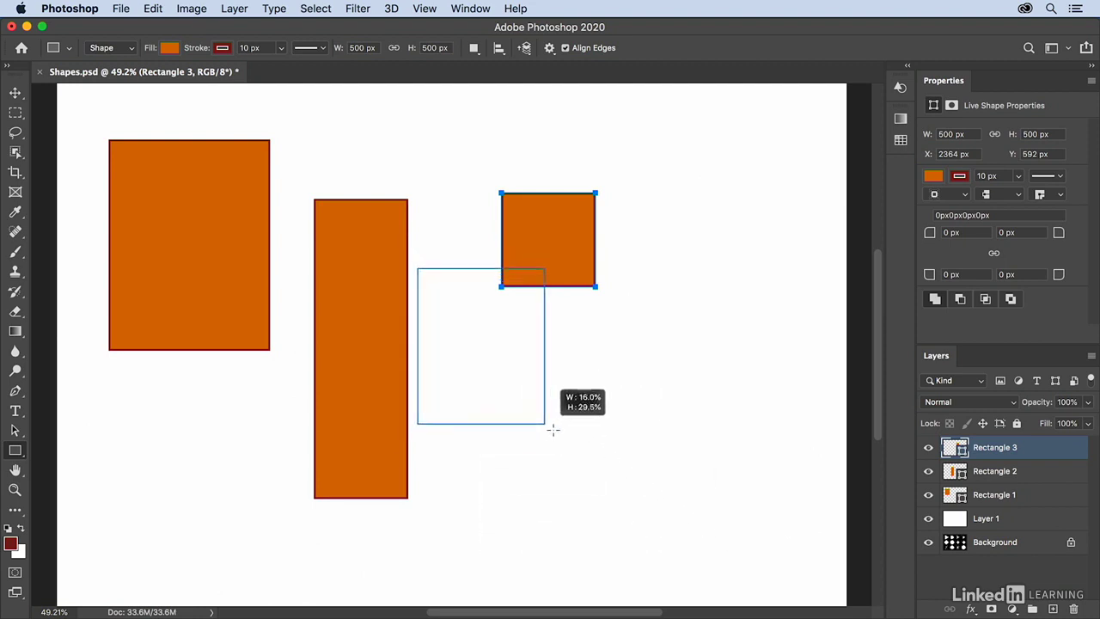
key("space")
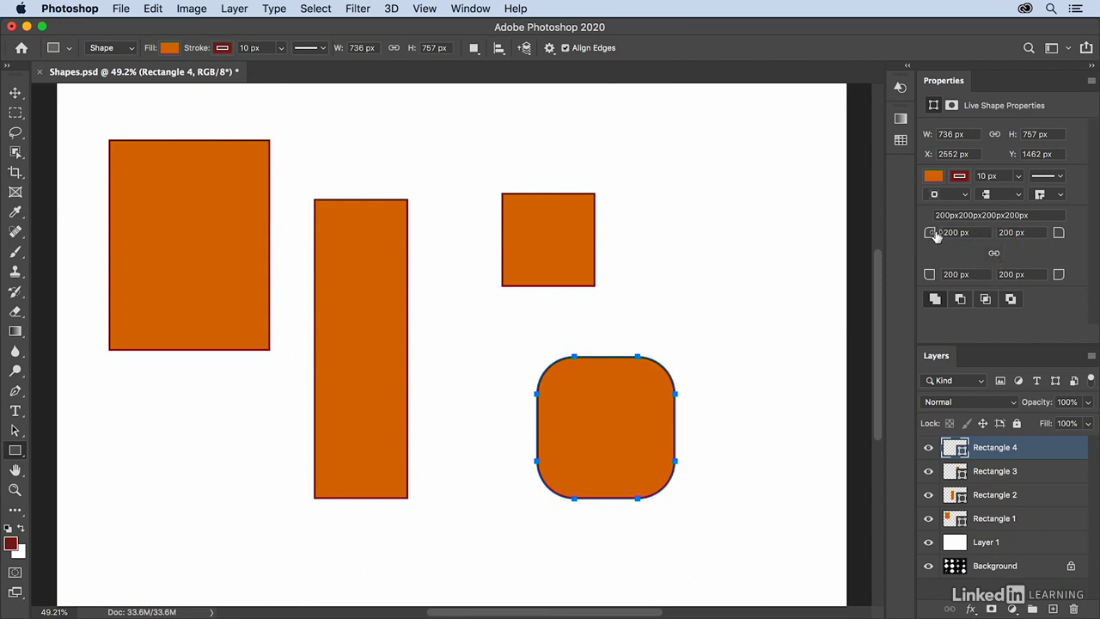
left_click_drag(935, 237, 713, 233)
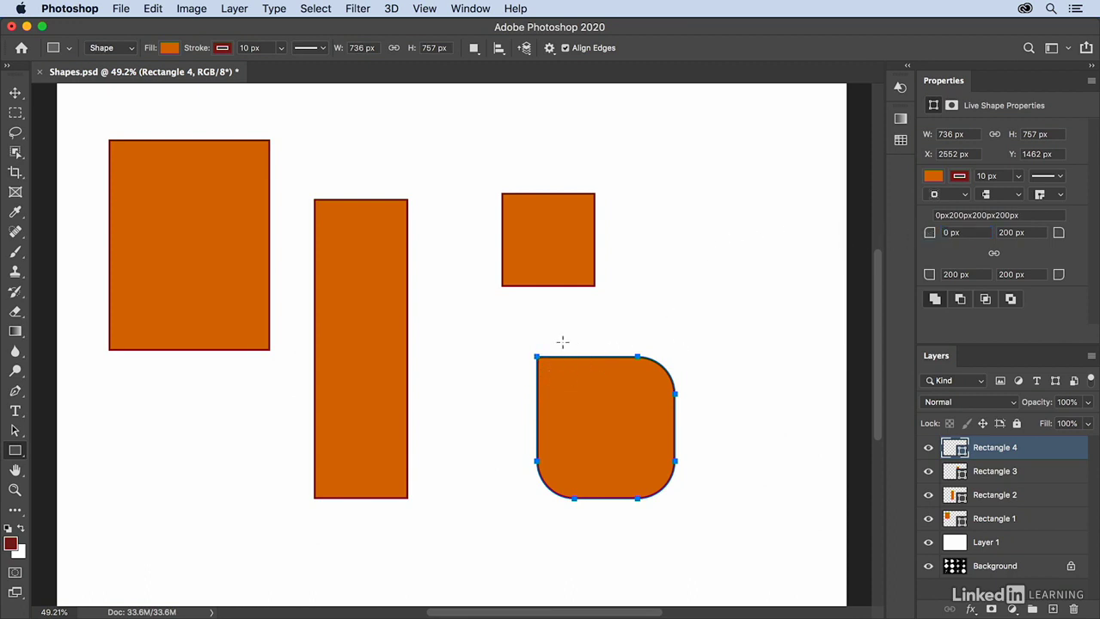
Delete all four rectangle layers
left_click(996, 519, "shift")
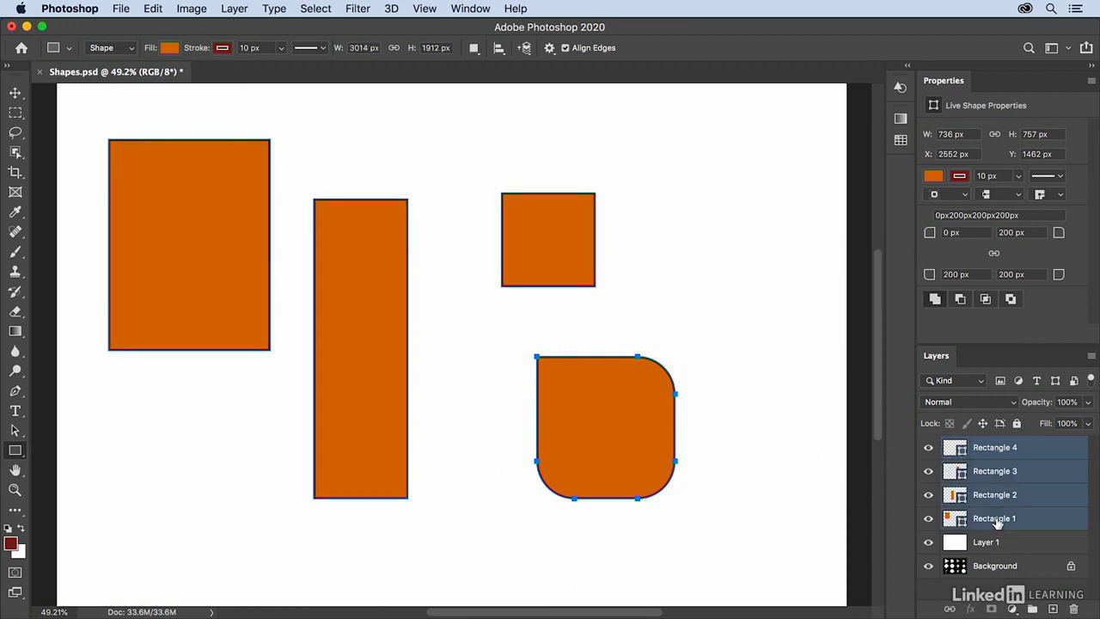
key("Delete")
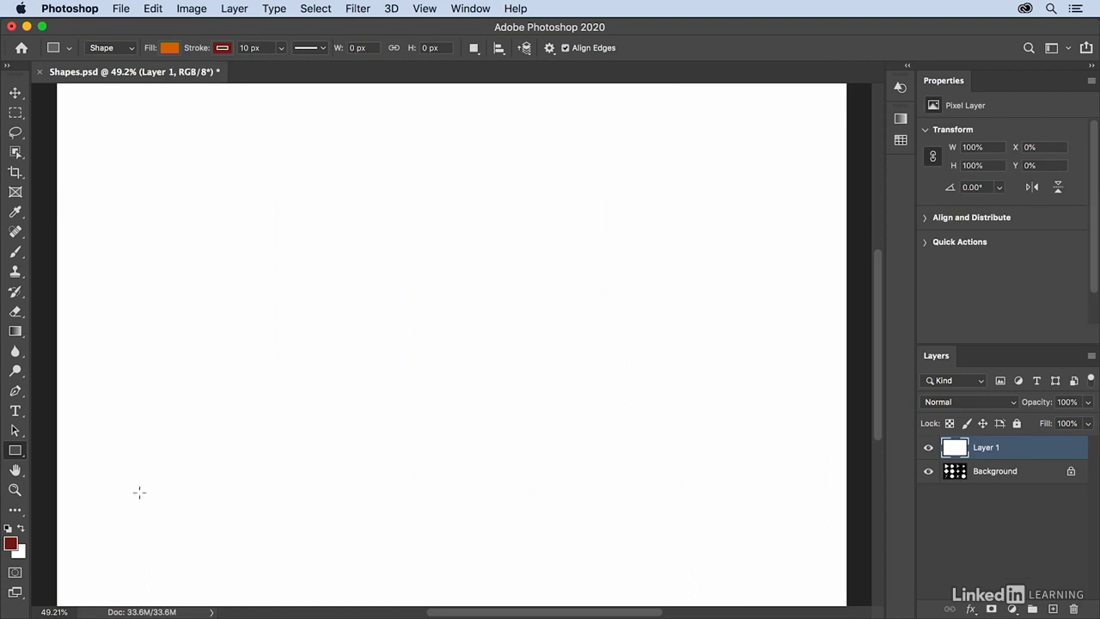
Draw a five-sided polygon of about 1589 x 1601 px near the middle of the canvas with the Polygon tool
left_click(15, 450)
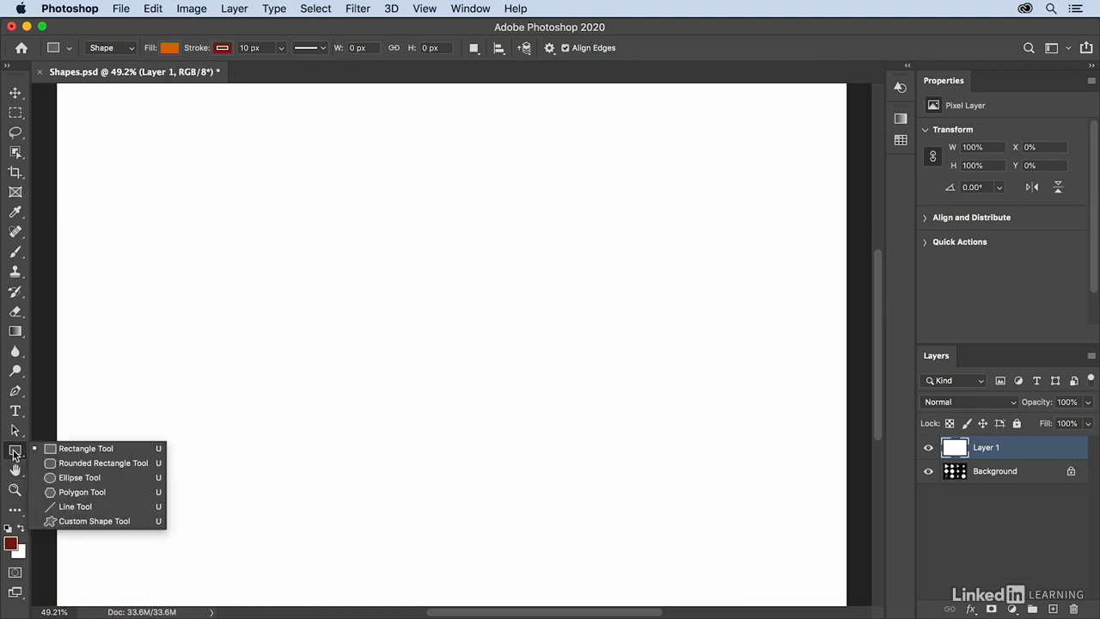
left_click(84, 492)
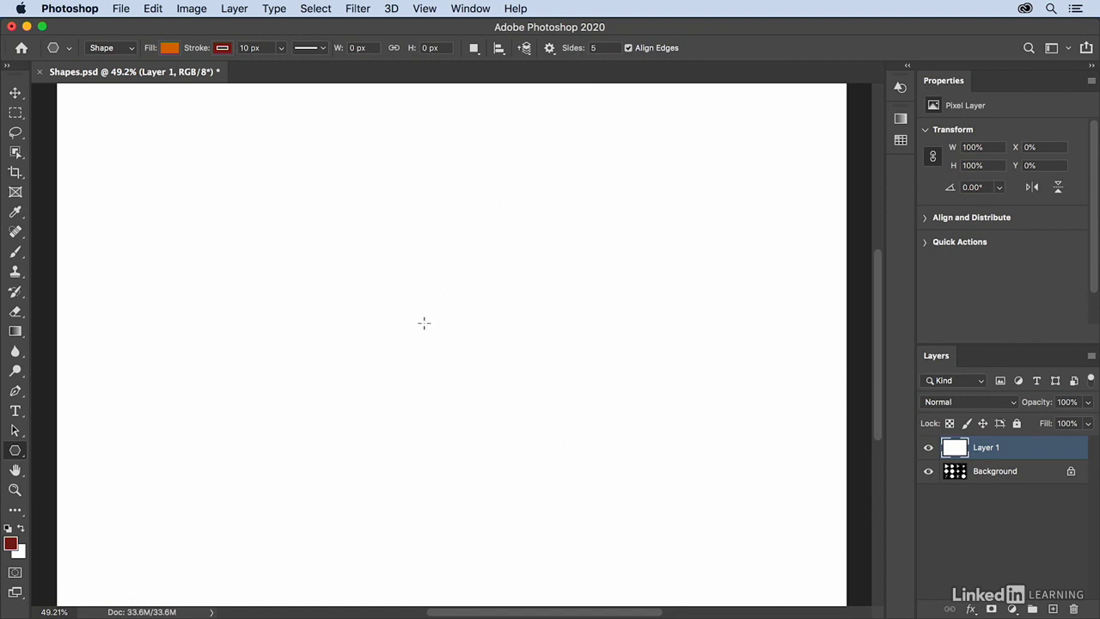
left_click_drag(431, 337, 573, 421)
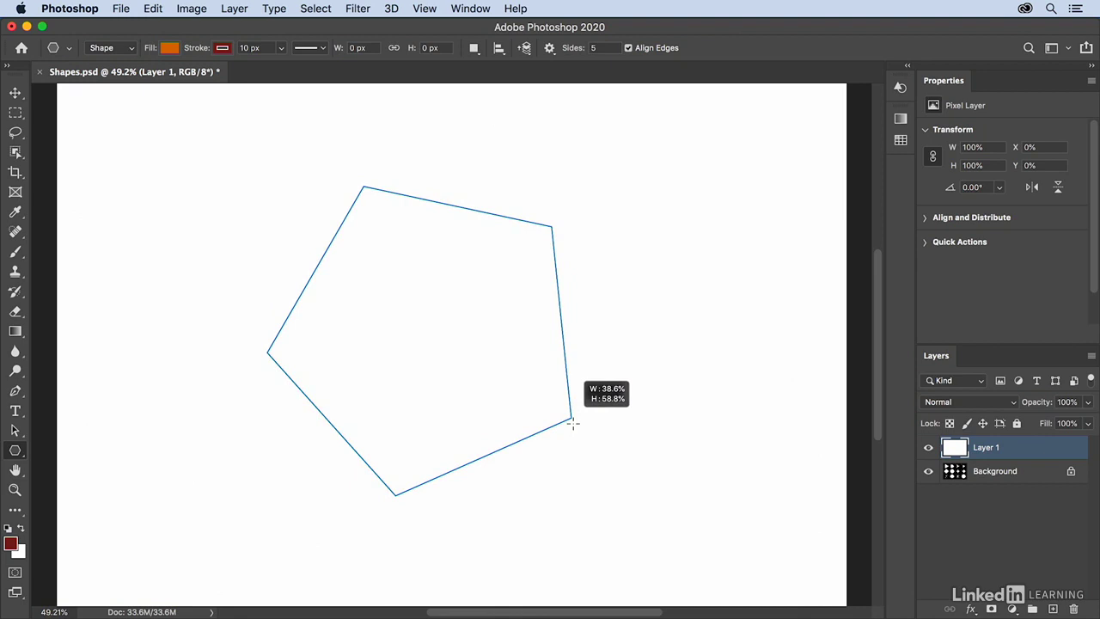
left_click_drag(573, 422, 567, 467)
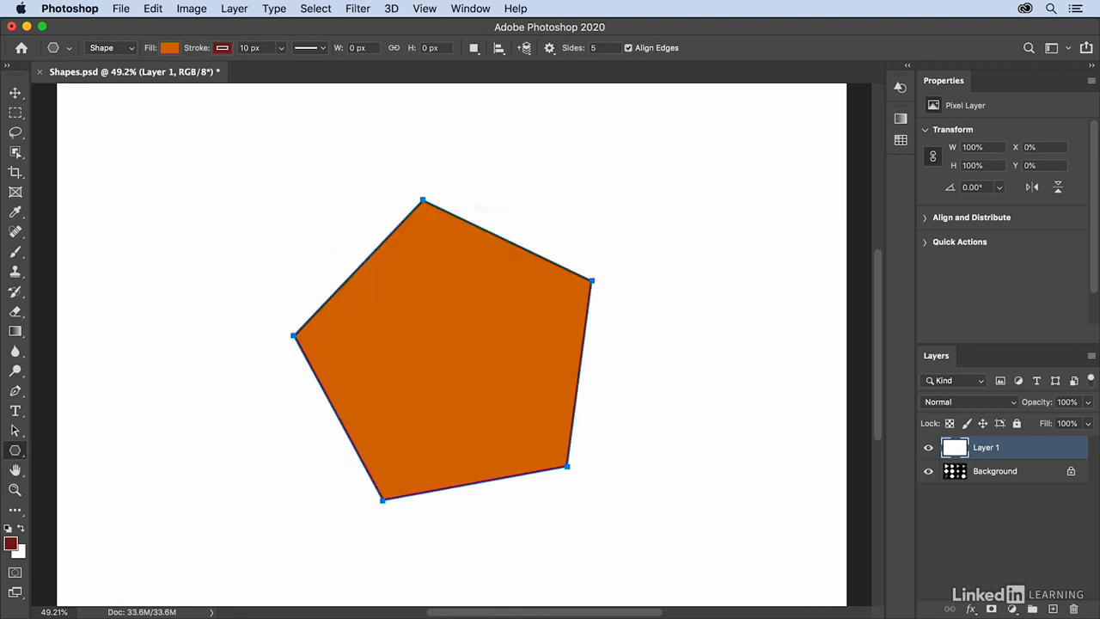
Enable Smooth Corners and Star in the Polygon tool's path options
left_click(547, 49)
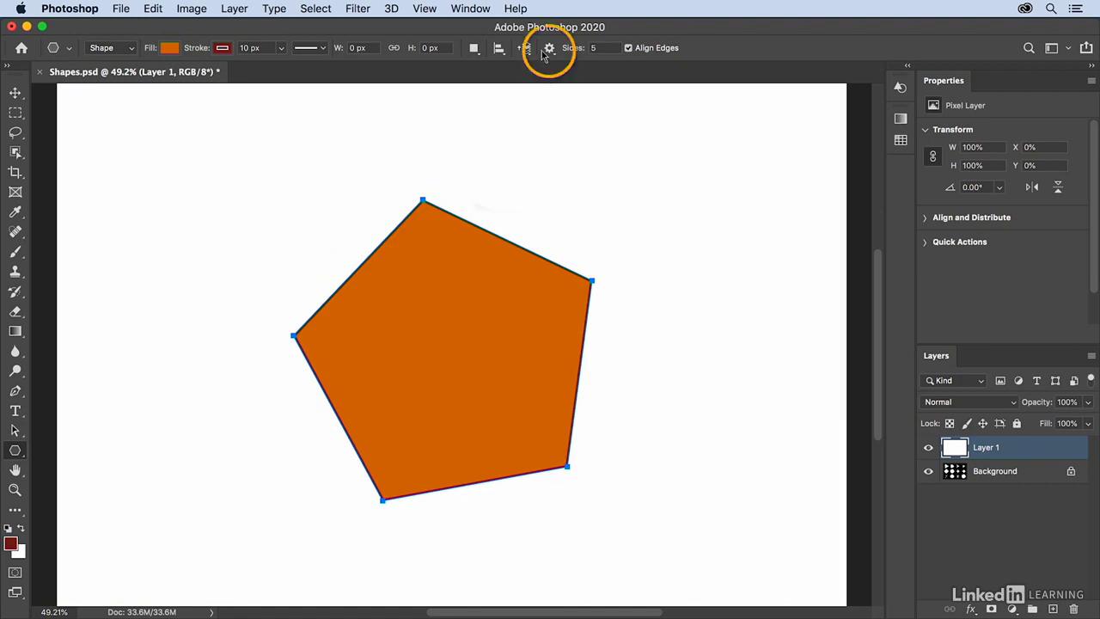
left_click(486, 144)
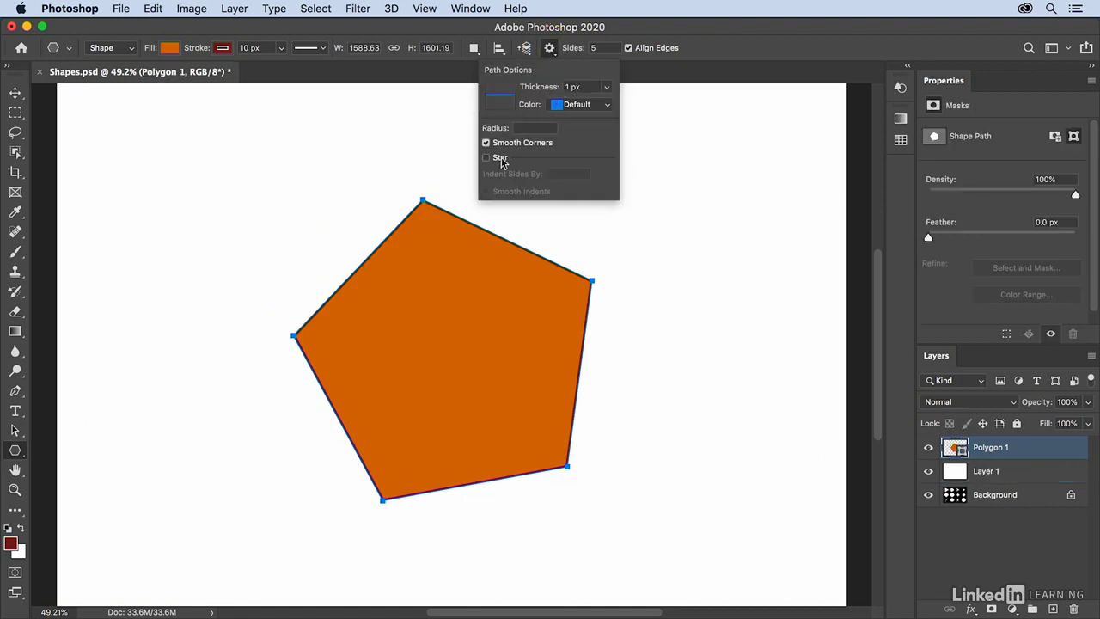
left_click(486, 160)
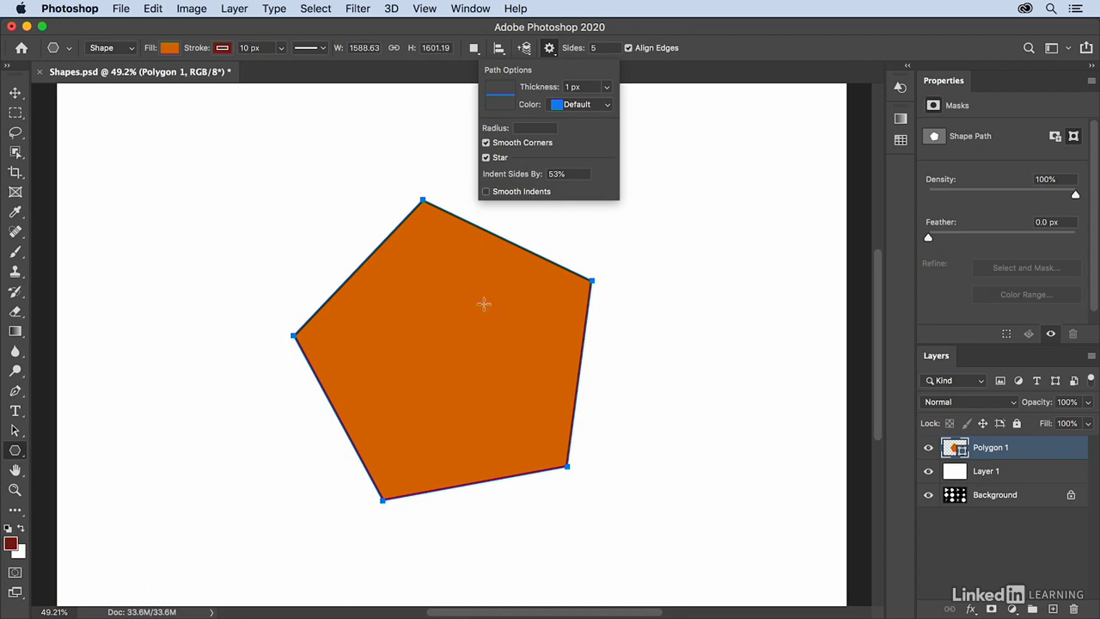
Draw a smooth-cornered five-pointed star of about 817 x 784 px beside the pentagon's upper right side
left_click_drag(696, 246, 768, 345)
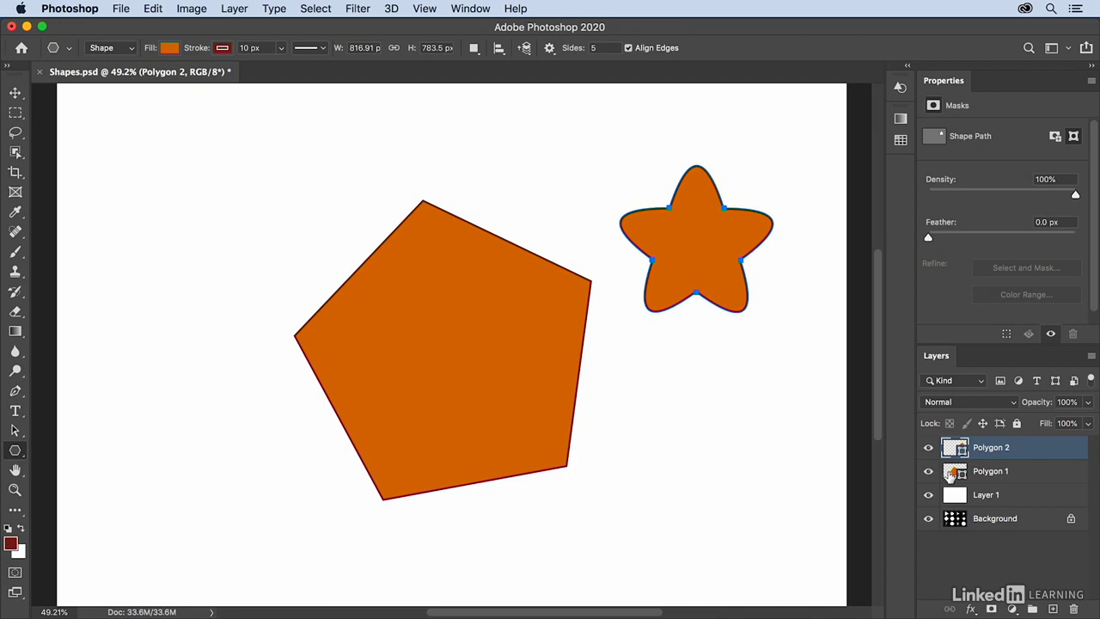
Temporarily hide both polygon layers and Layer 1 to examine the sample polygons and stars on the Background layer
left_click_drag(929, 453, 928, 496)
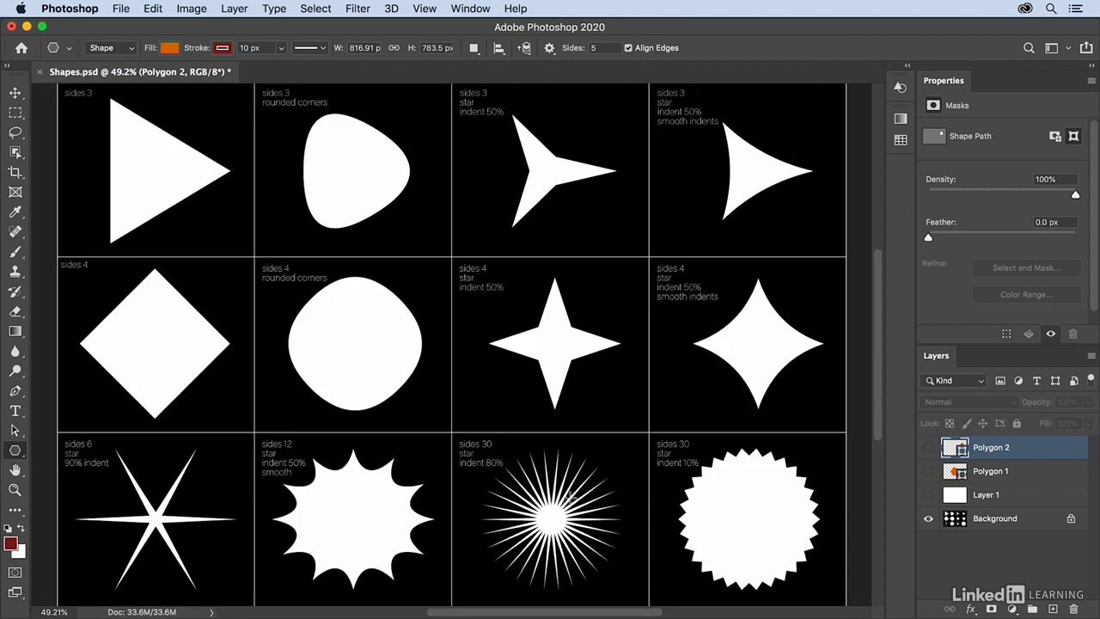
left_click_drag(927, 496, 929, 448)
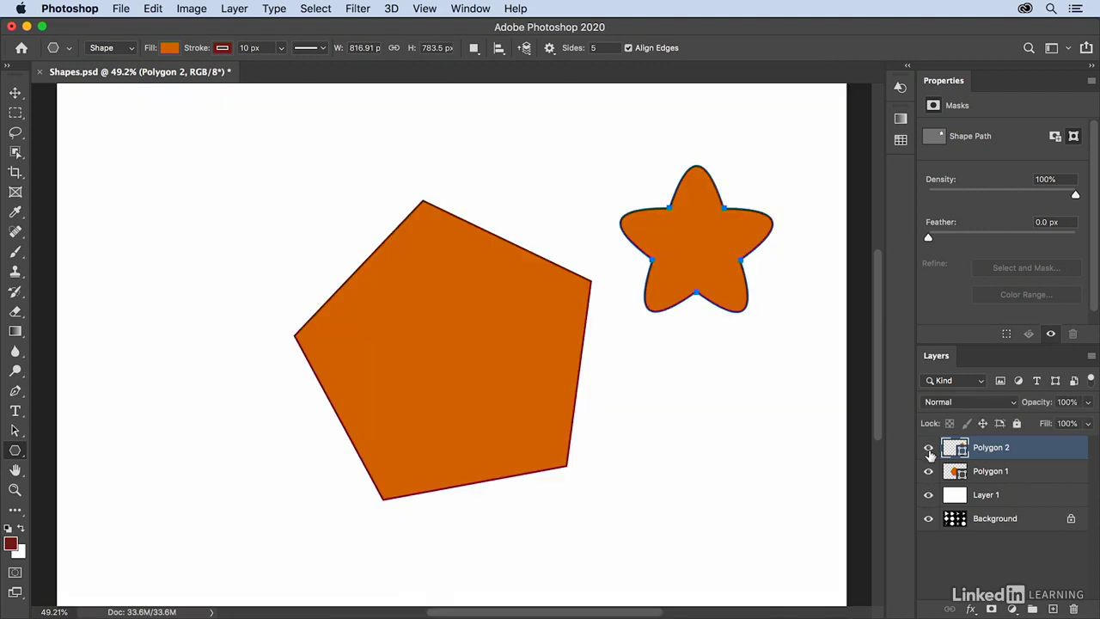
Remove the star's stroke with the Line tool active, and draw a 1 px horizontal line about 2014 px long above the pentagon
left_click(14, 450)
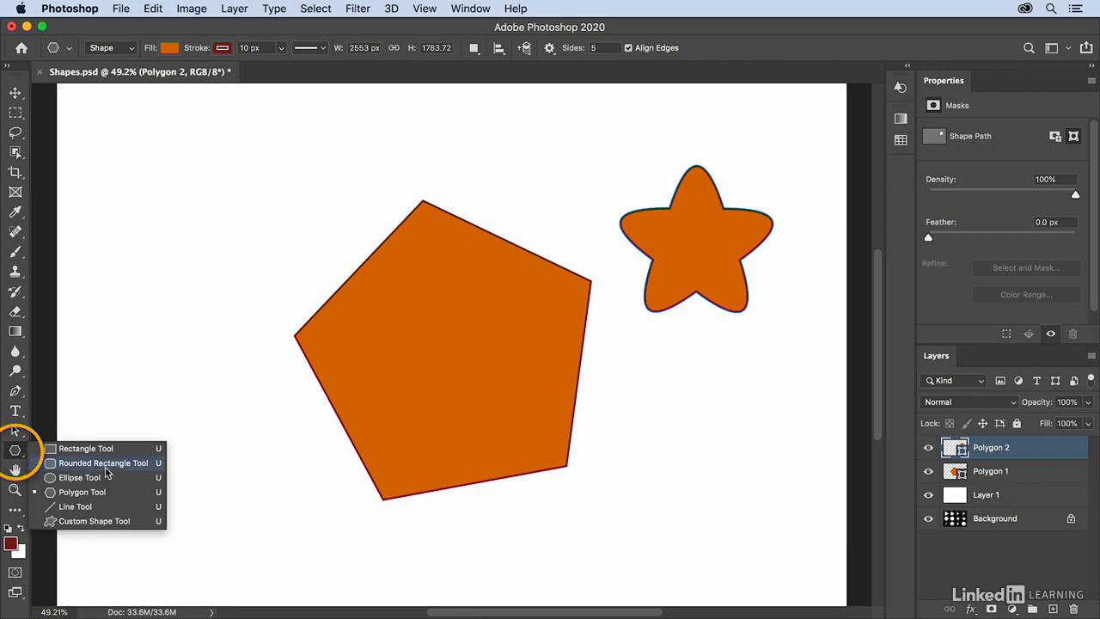
left_click(86, 506)
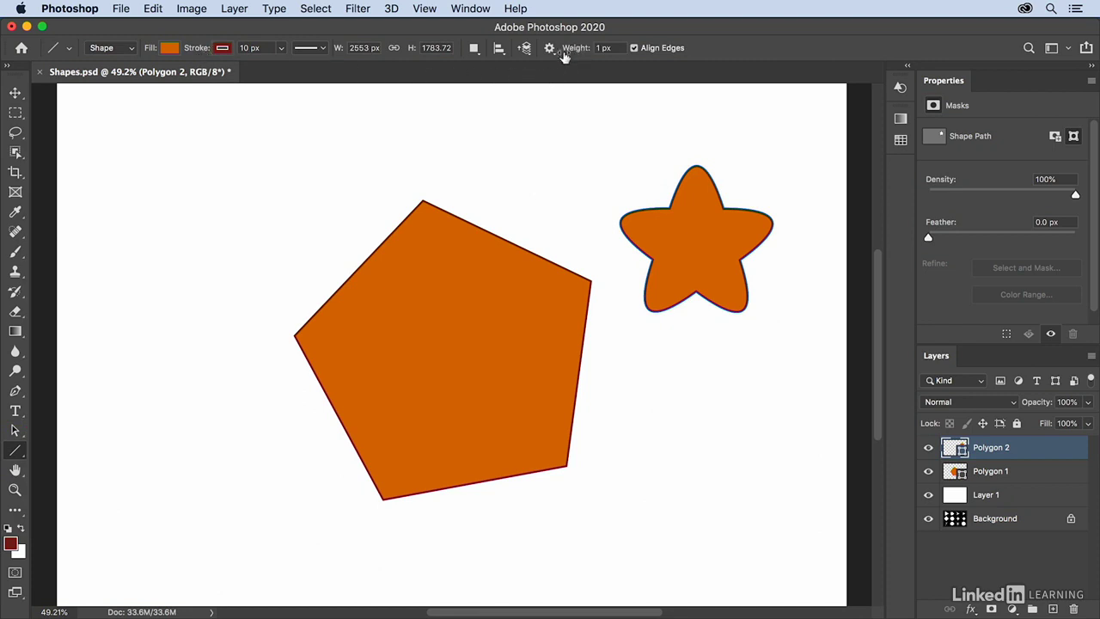
left_click(222, 48)
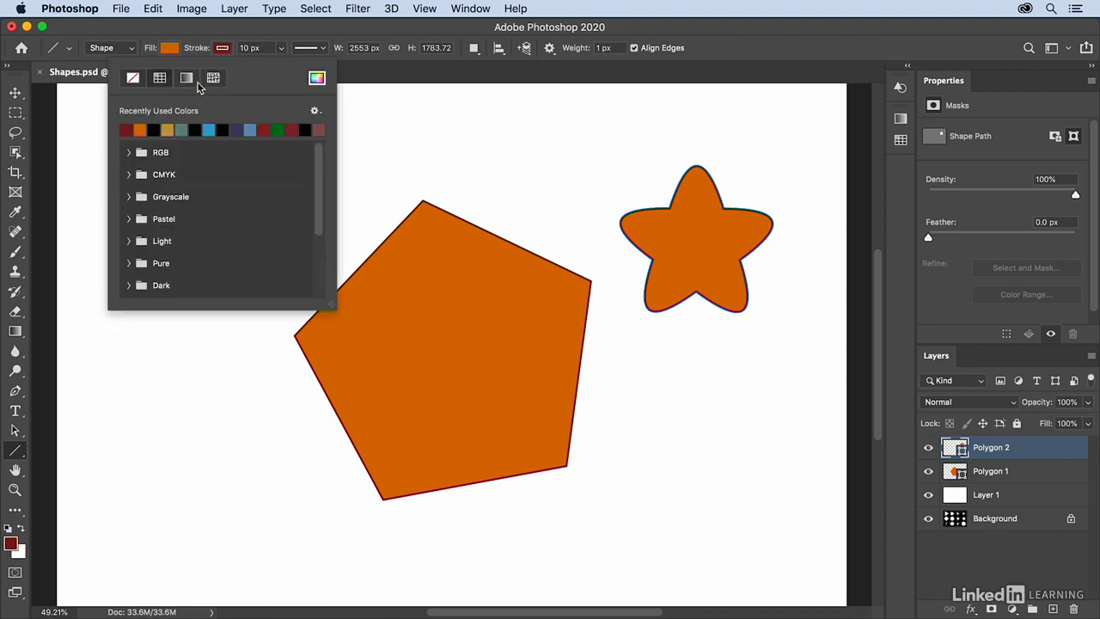
left_click(133, 79)
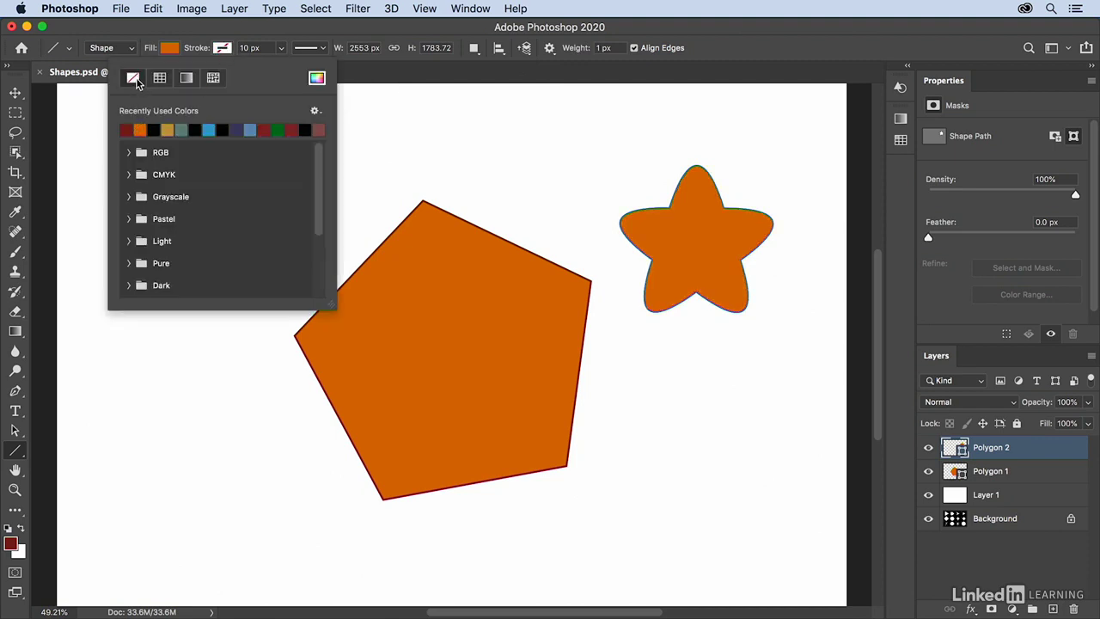
left_click(343, 103)
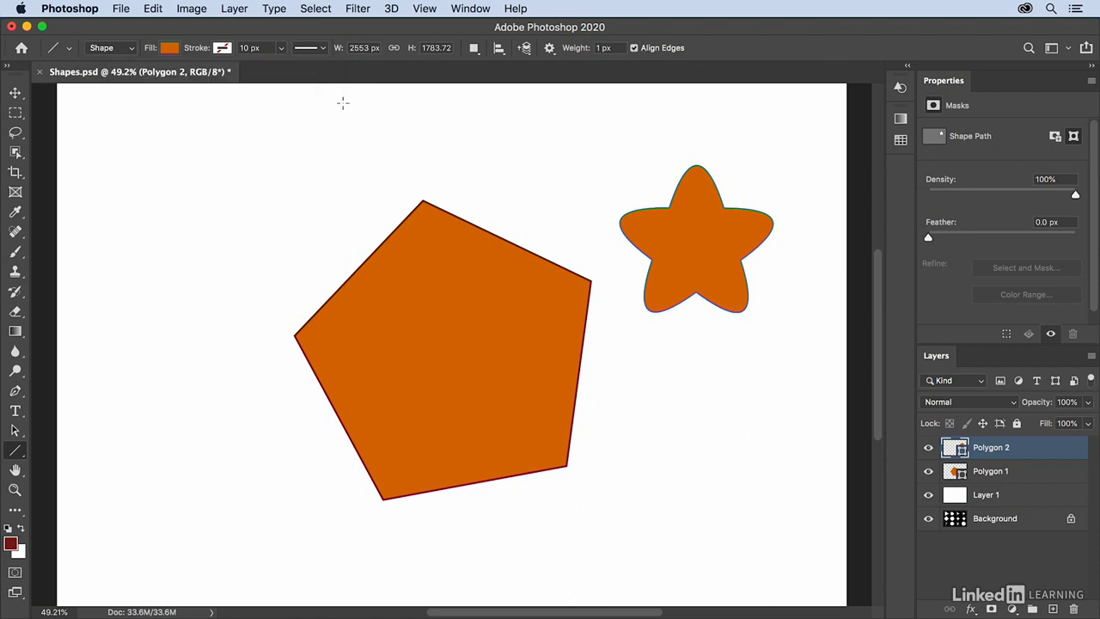
left_click_drag(149, 134, 527, 139)
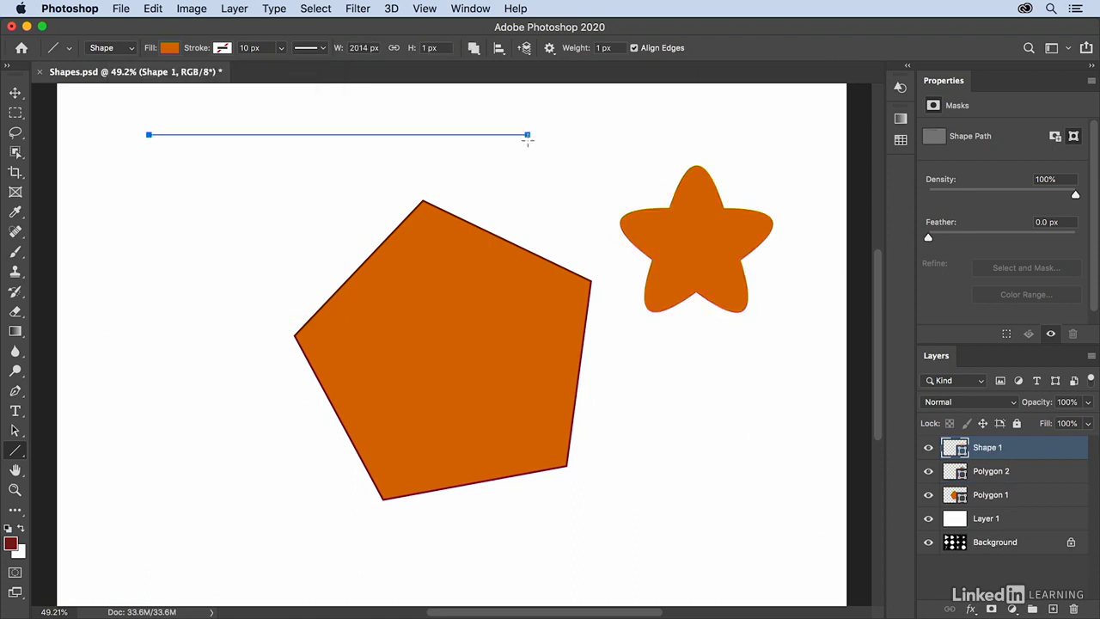
Set the line weight to 25 px and draw a second horizontal line just below the first, about equally long
left_click(574, 48)
type("25")
key("Return")
left_click_drag(151, 175, 527, 172)
Enable an arrowhead at the line's end and draw an upward vertical arrow about 1622 px tall left of the pentagon
left_click(549, 48)
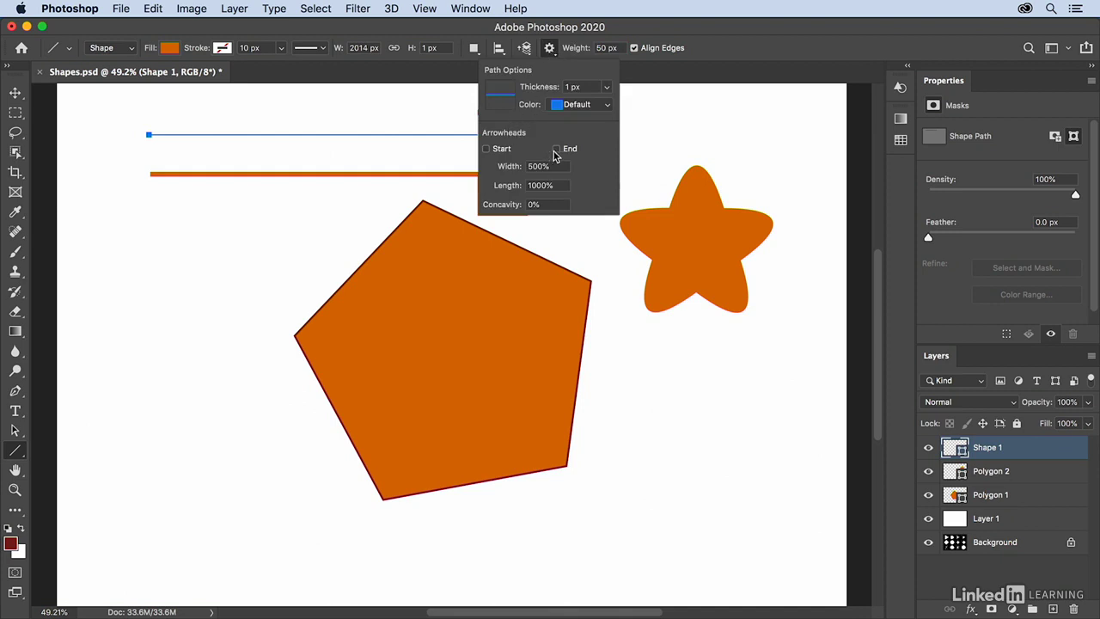
left_click(558, 151)
left_click_drag(209, 498, 209, 190)
With the Custom Shape tool, draw the giraffe from the Wild Animals group left of the arrow, about 565 x 1293 px
left_click(18, 456)
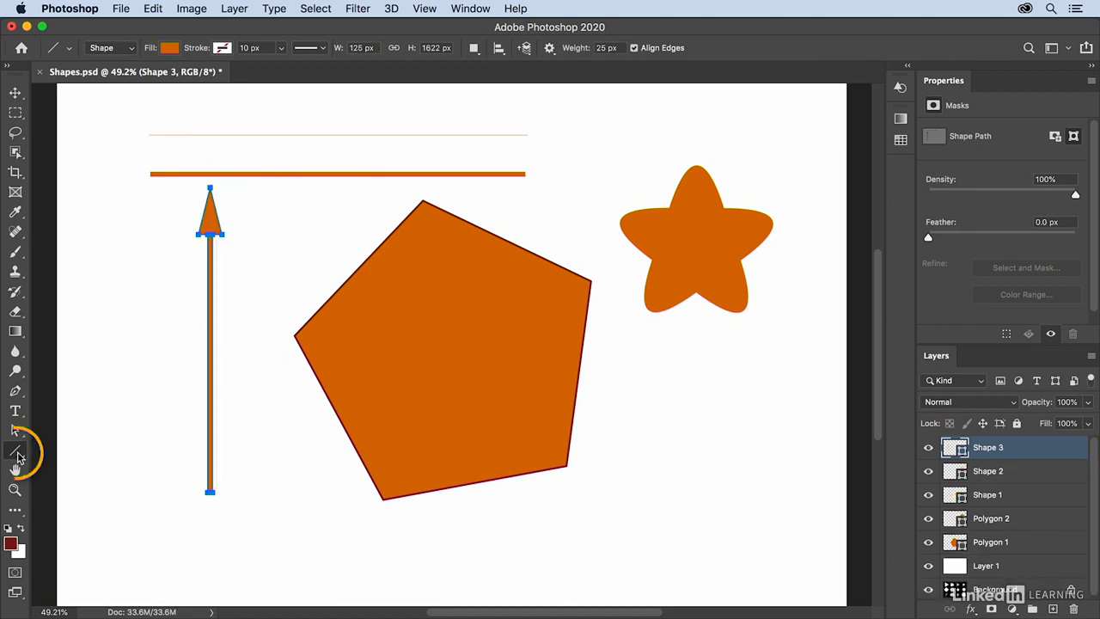
left_click(92, 520)
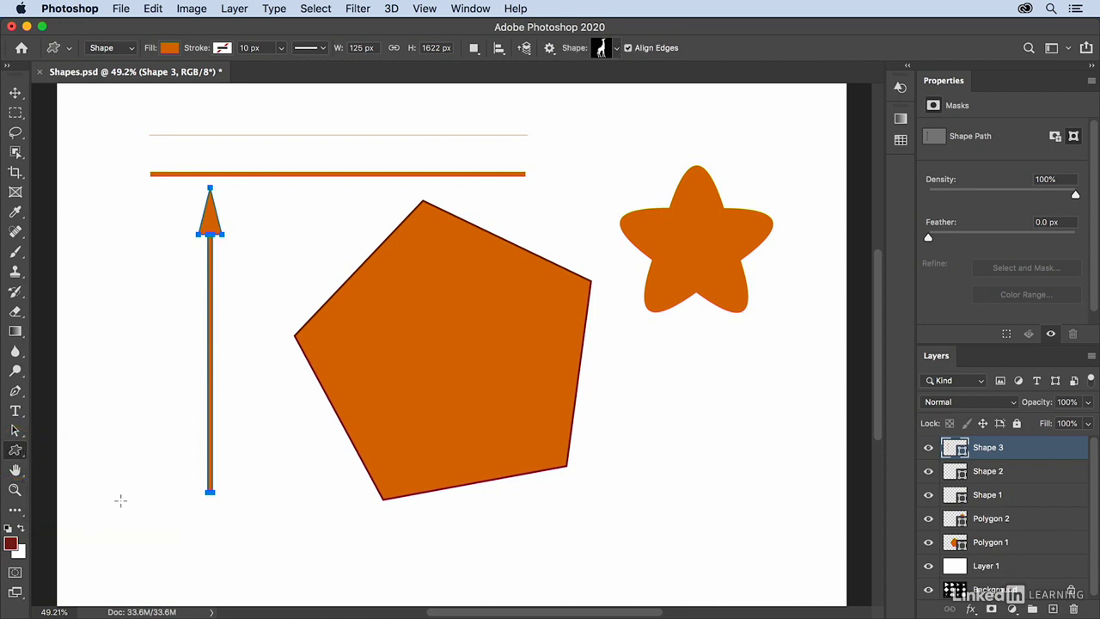
left_click(616, 48)
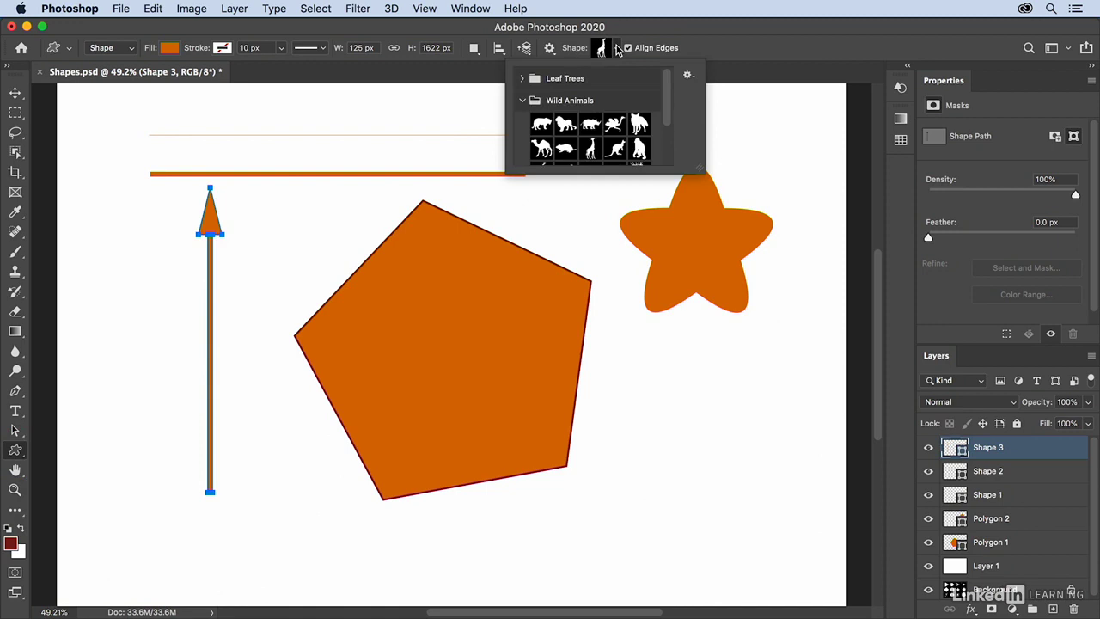
left_click(523, 100)
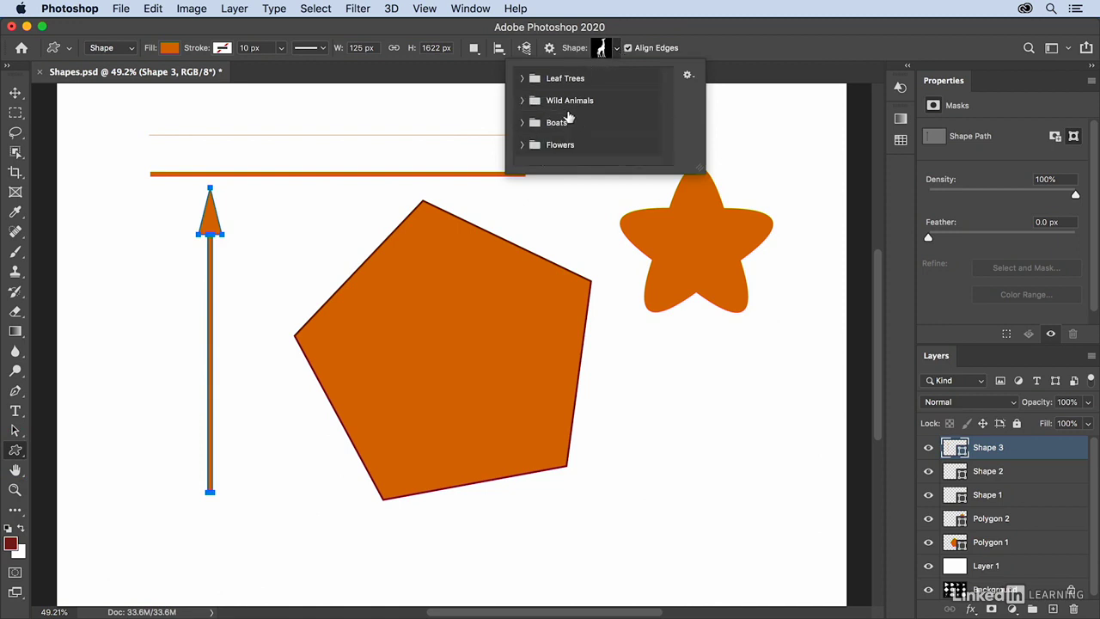
left_click(522, 101)
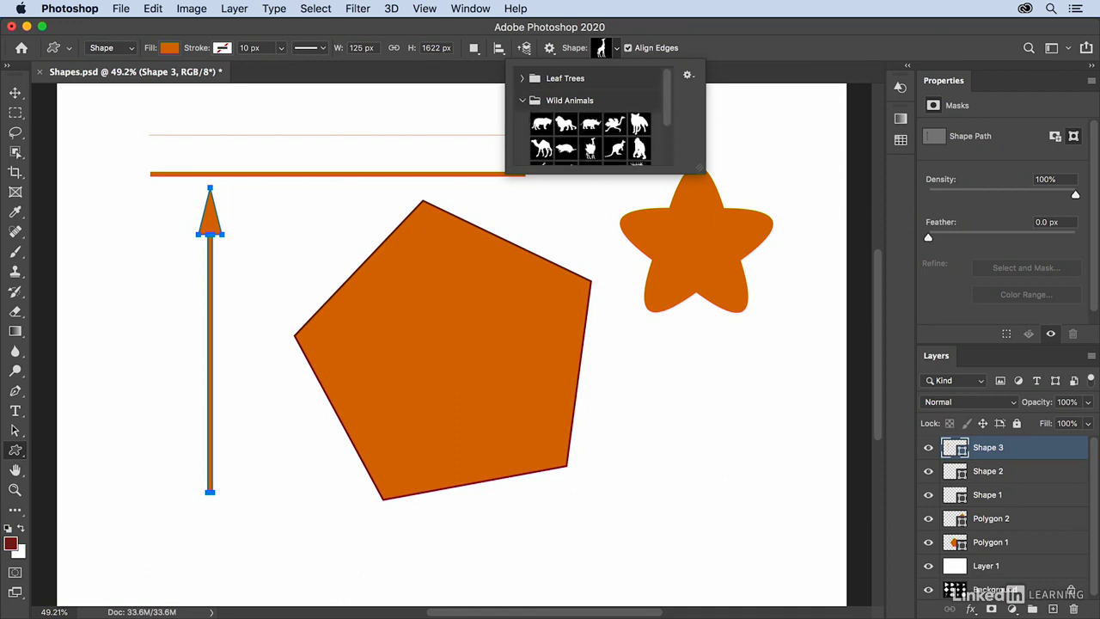
left_click(589, 150)
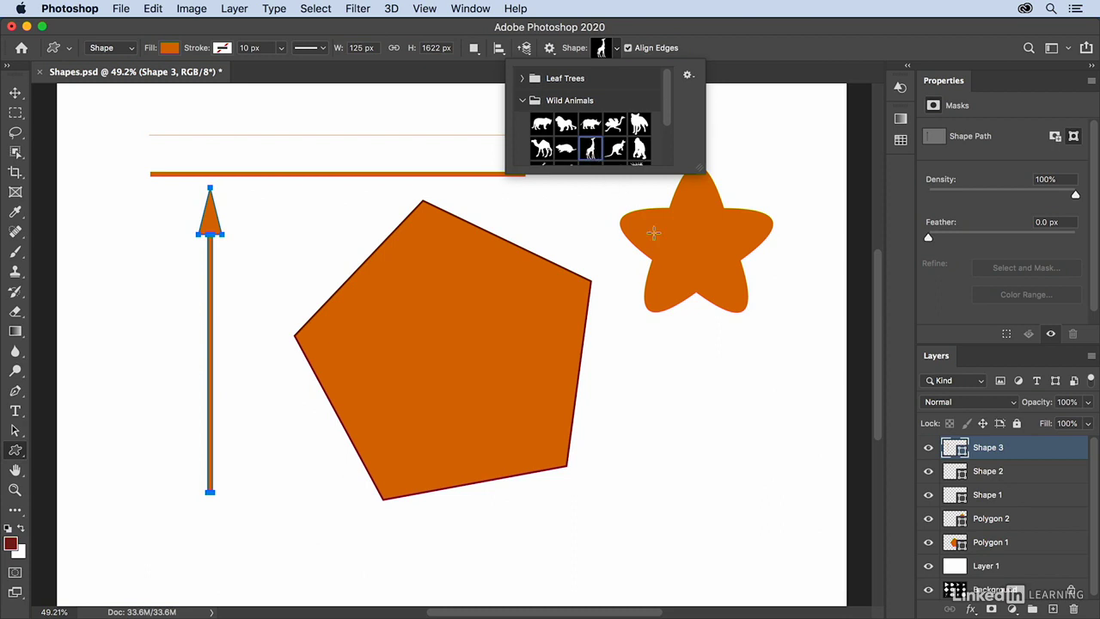
left_click(82, 305)
left_click_drag(79, 302, 184, 570)
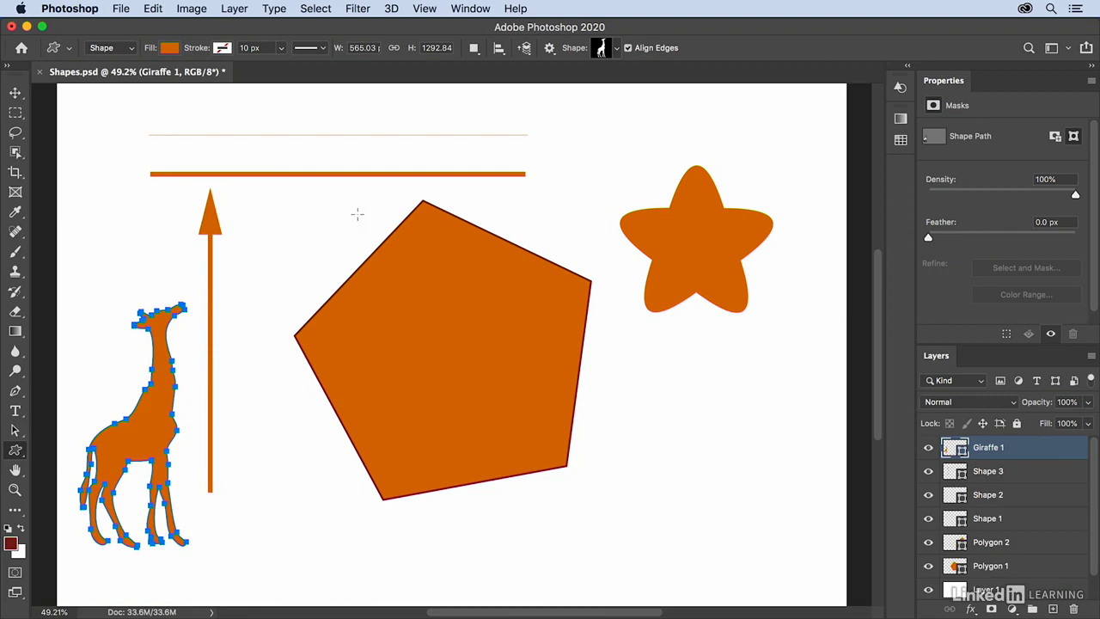
Display the Shapes preset library and load the Legacy Shapes and More collection into it
left_click(470, 9)
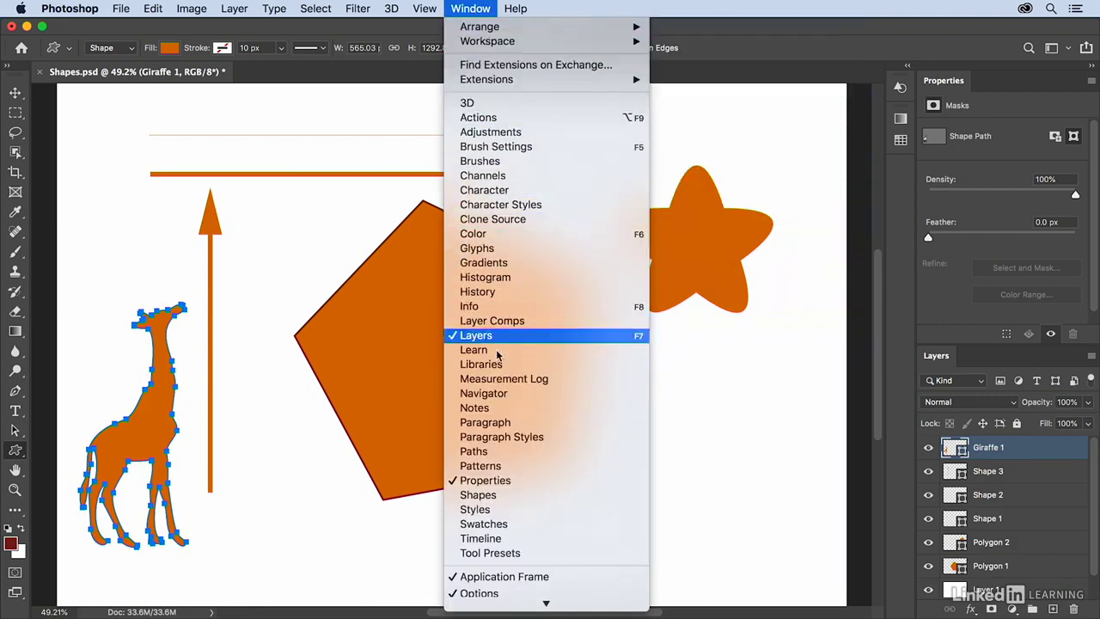
left_click(501, 495)
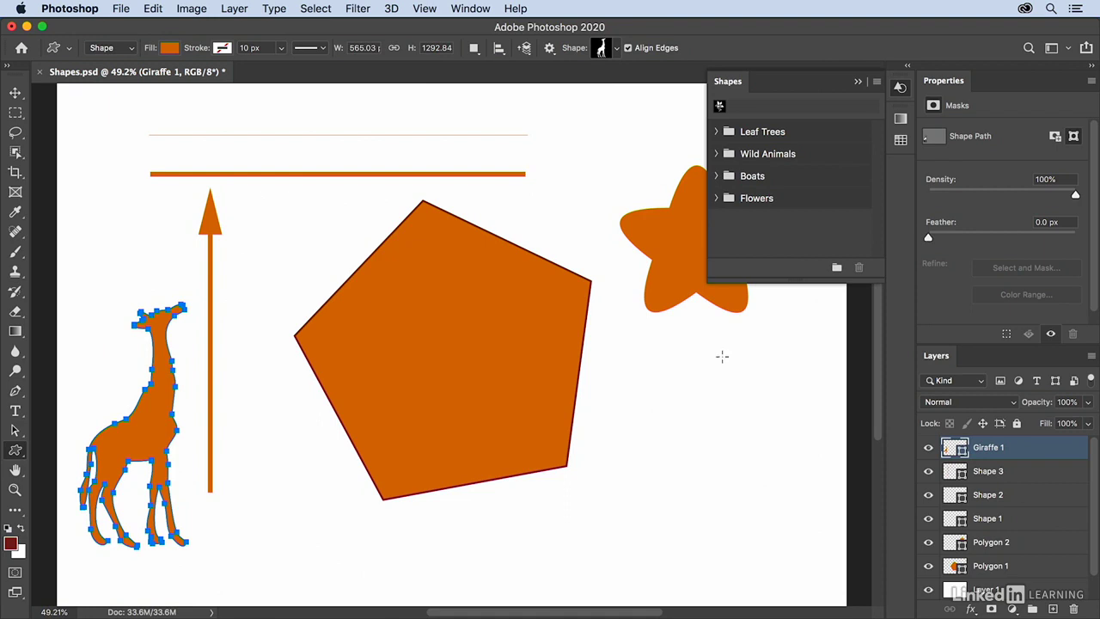
left_click(877, 83)
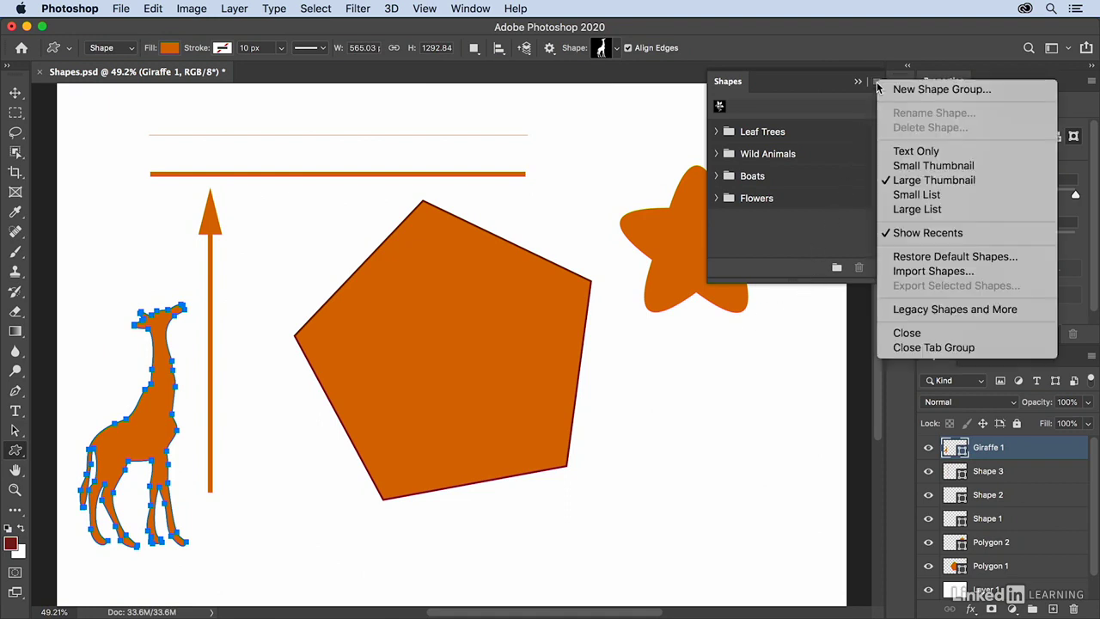
left_click(931, 310)
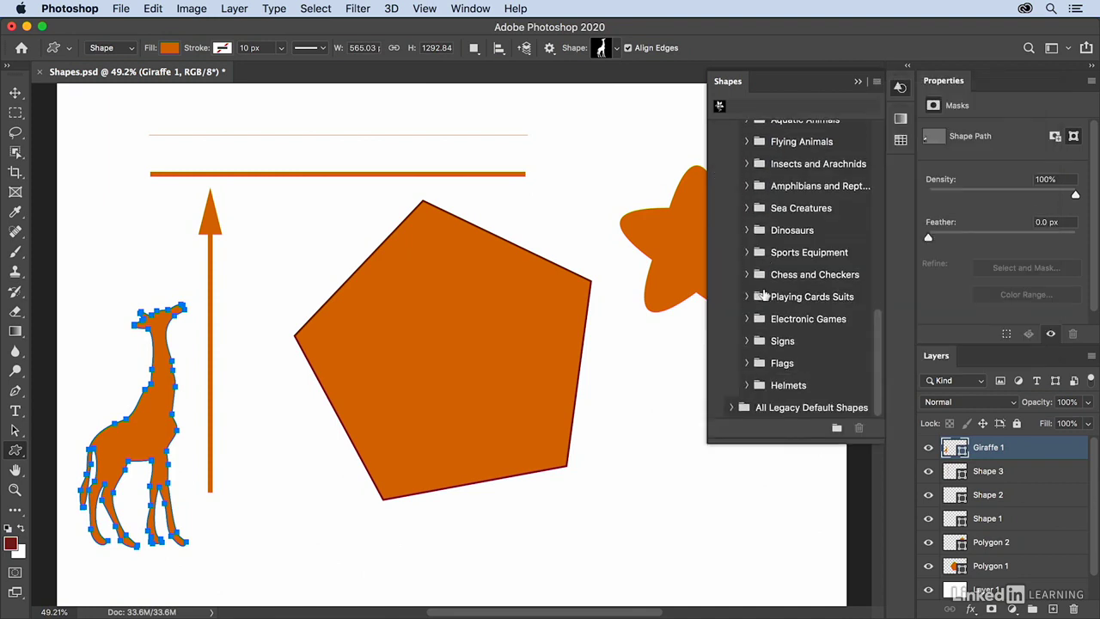